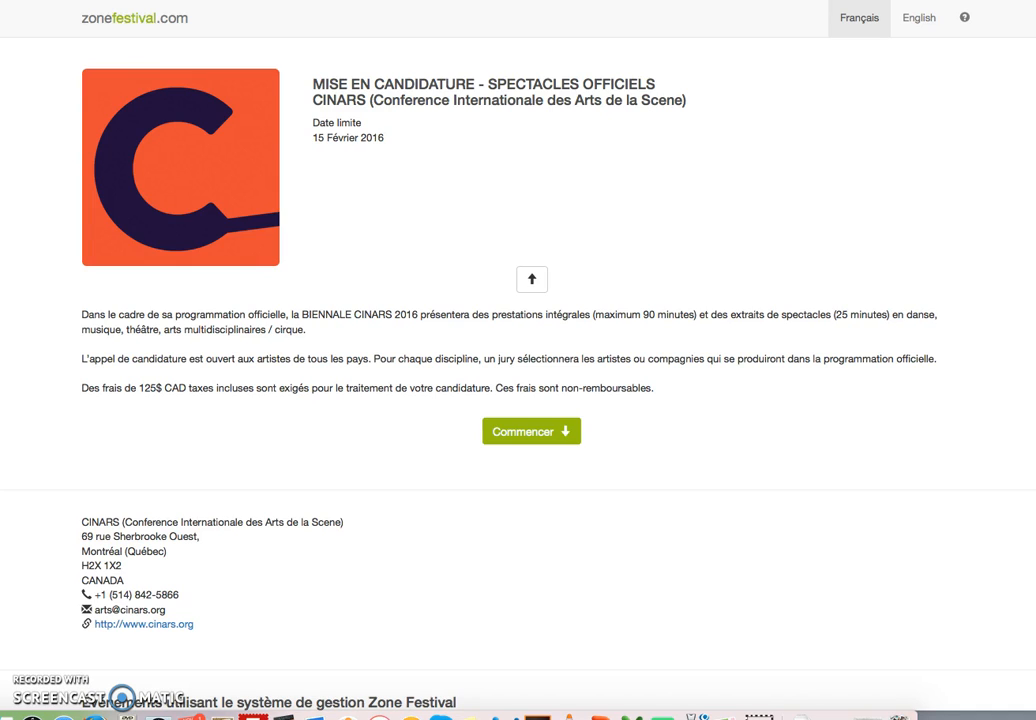
# - Start a new submission for the CINARS official shows call, read its rules to the end, accept them and close them
pyautogui.click(518, 433)
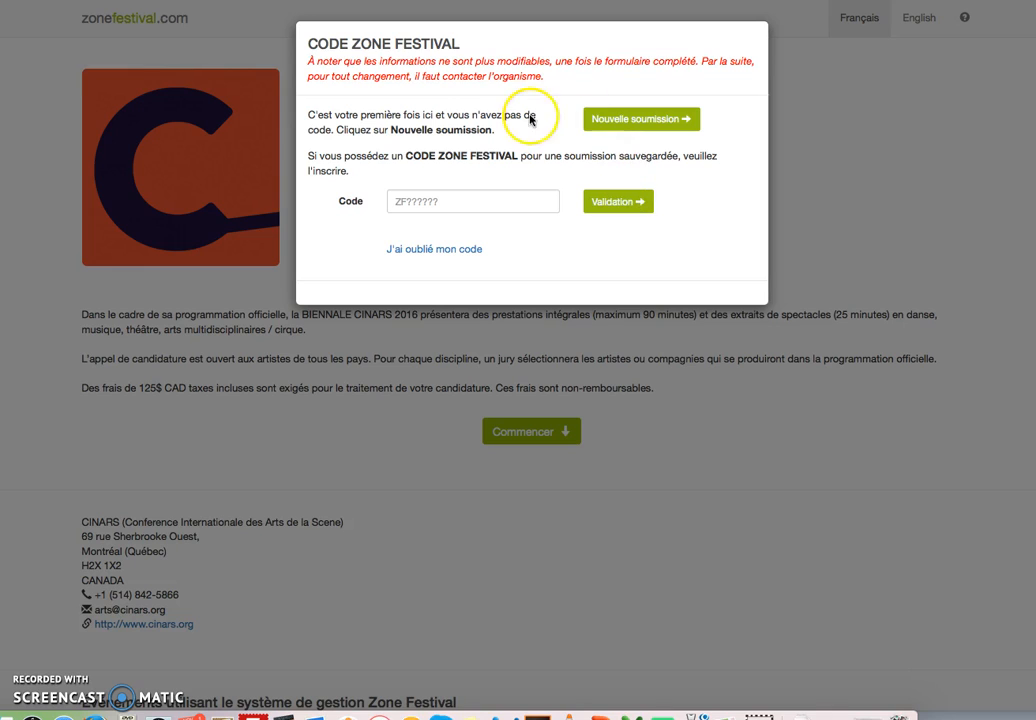
pyautogui.click(620, 122)
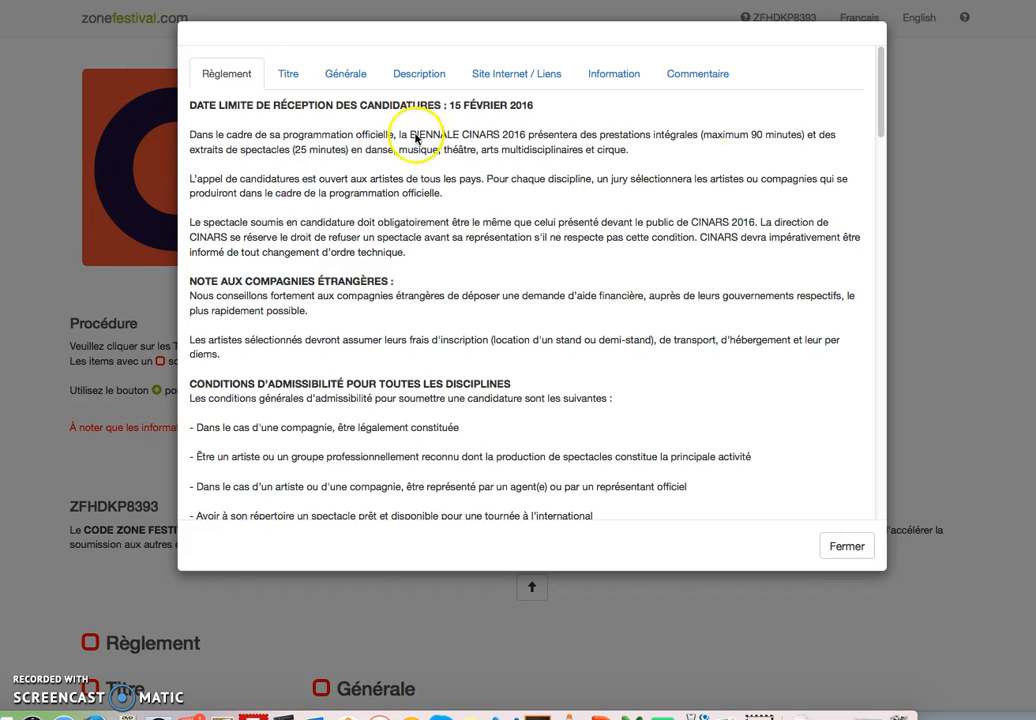
pyautogui.moveTo(881, 109); pyautogui.dragTo(844, 495)
pyautogui.click(295, 495)
pyautogui.click(853, 546)
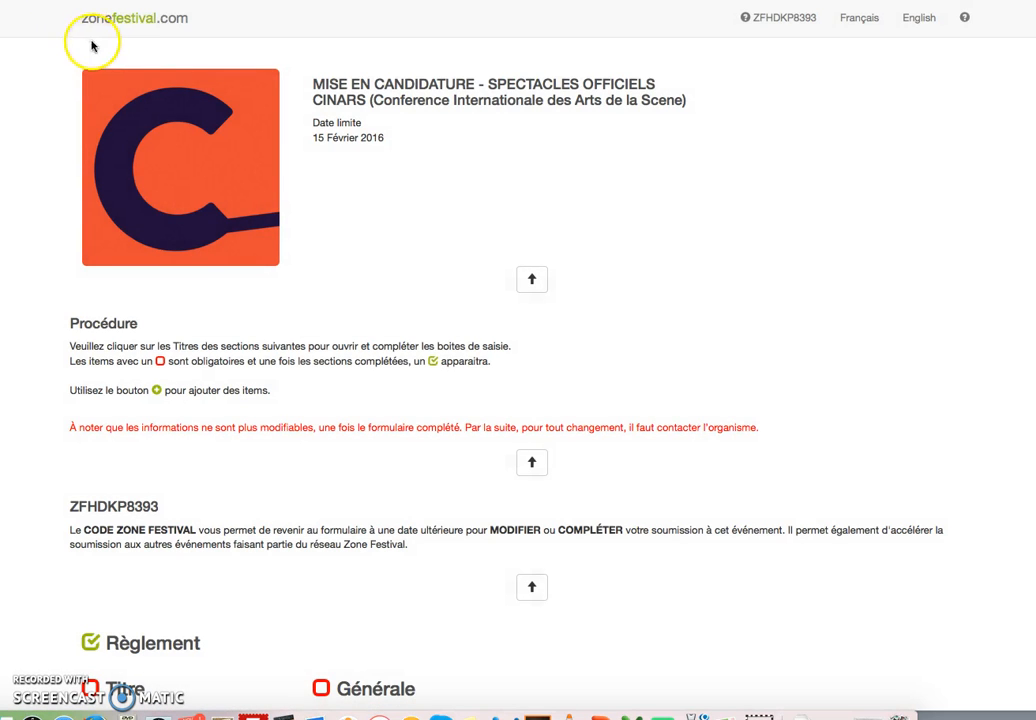
# - Fill in the Titre section with original title "Titre de votre spectacle." and artistic direction "Nom de votre directeur artistique"
pyautogui.scroll(-3, 180, 270)
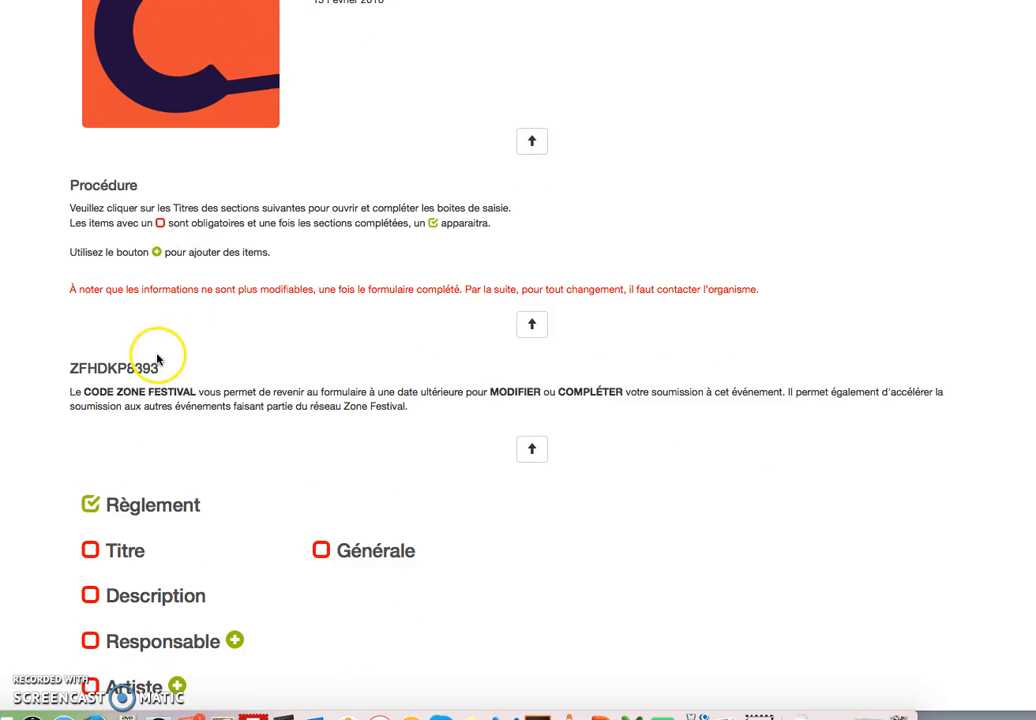
pyautogui.click(134, 554)
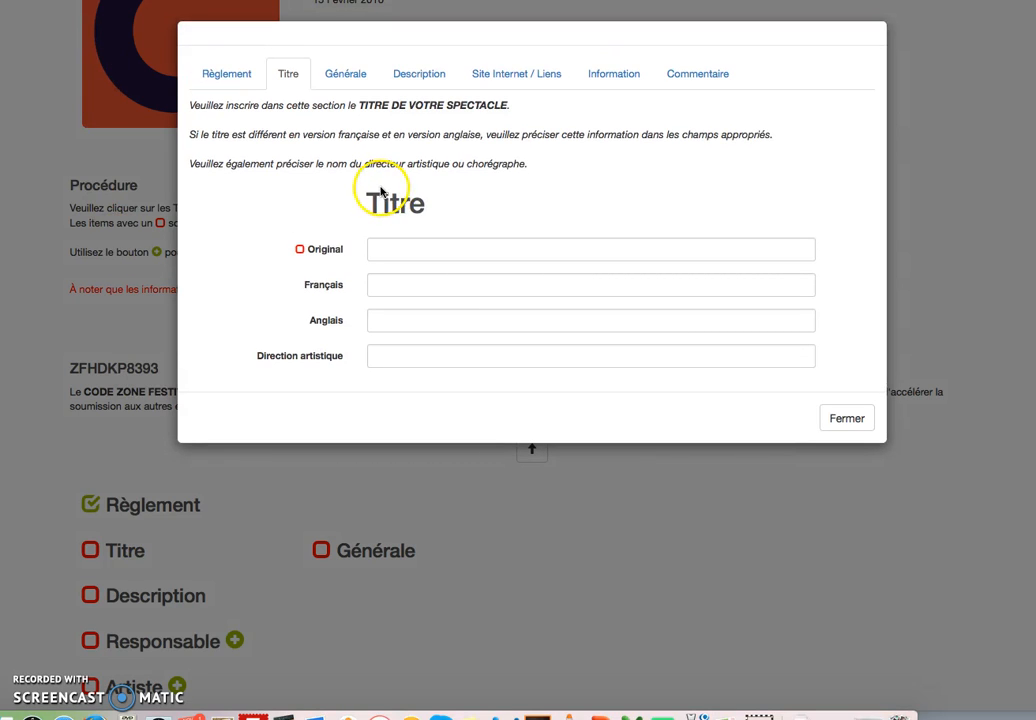
pyautogui.click(420, 250)
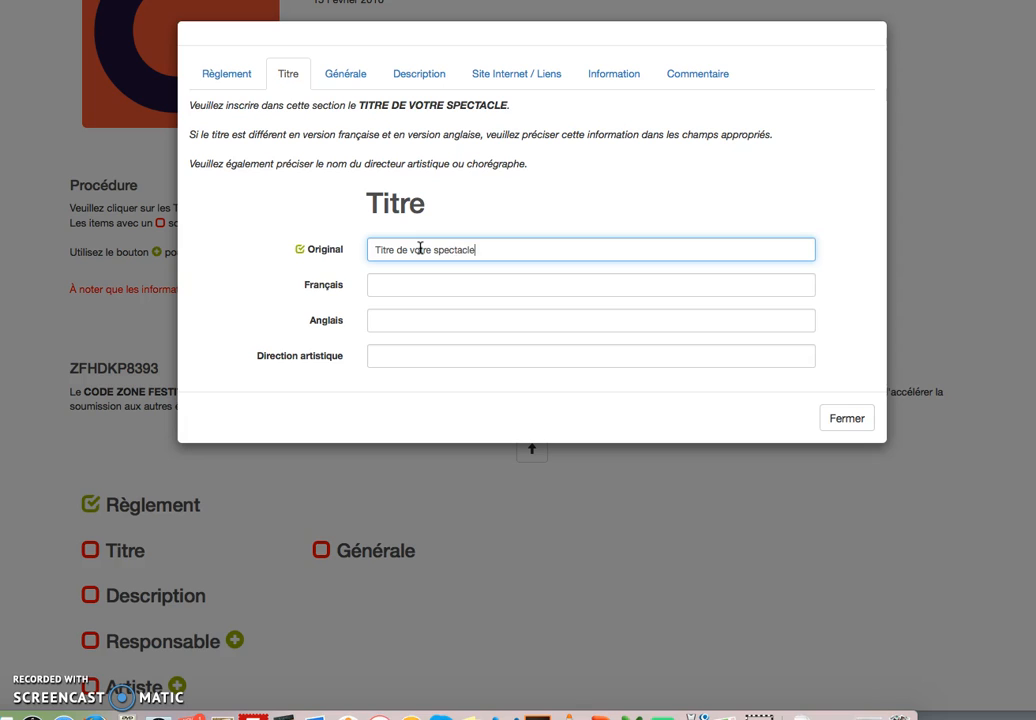
pyautogui.click(403, 248)
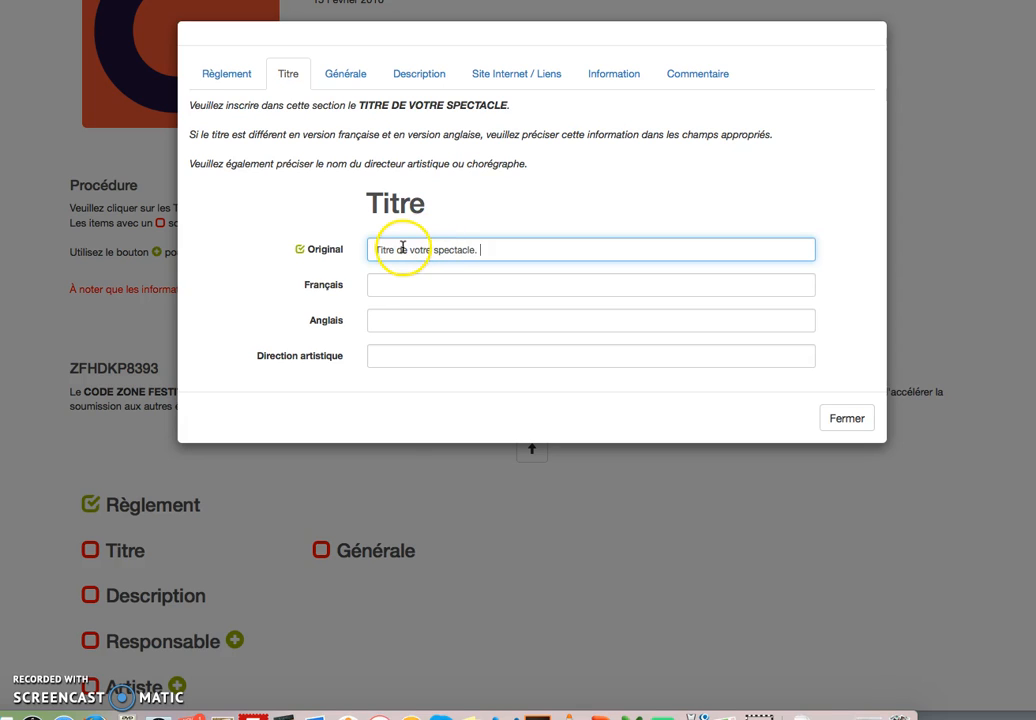
pyautogui.click(402, 287)
pyautogui.click(397, 318)
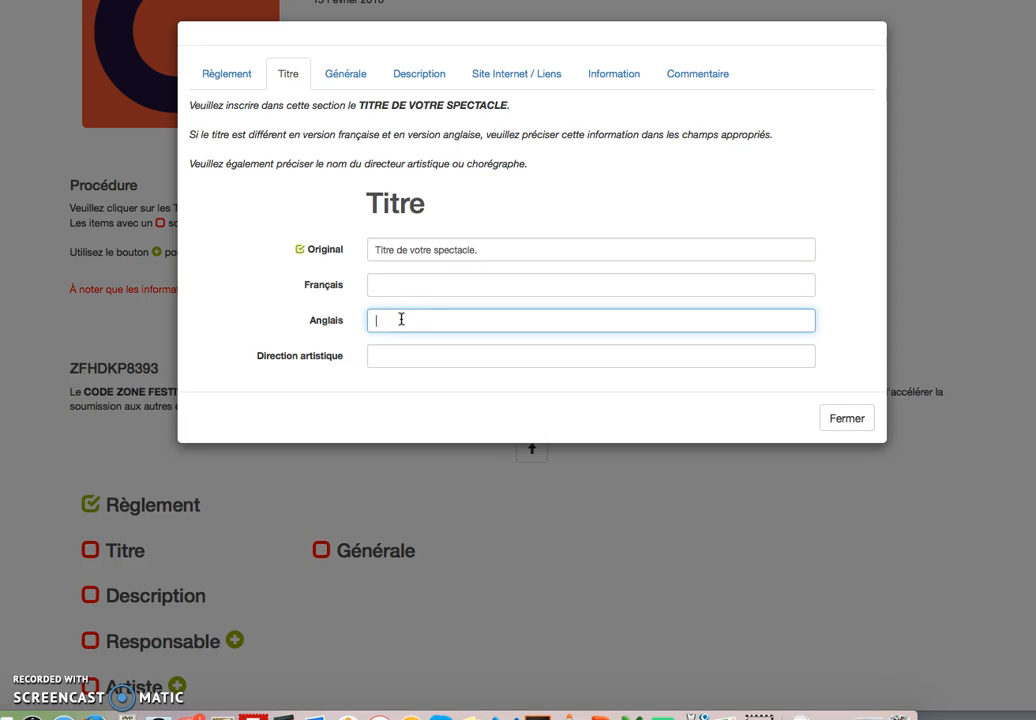
pyautogui.click(383, 356)
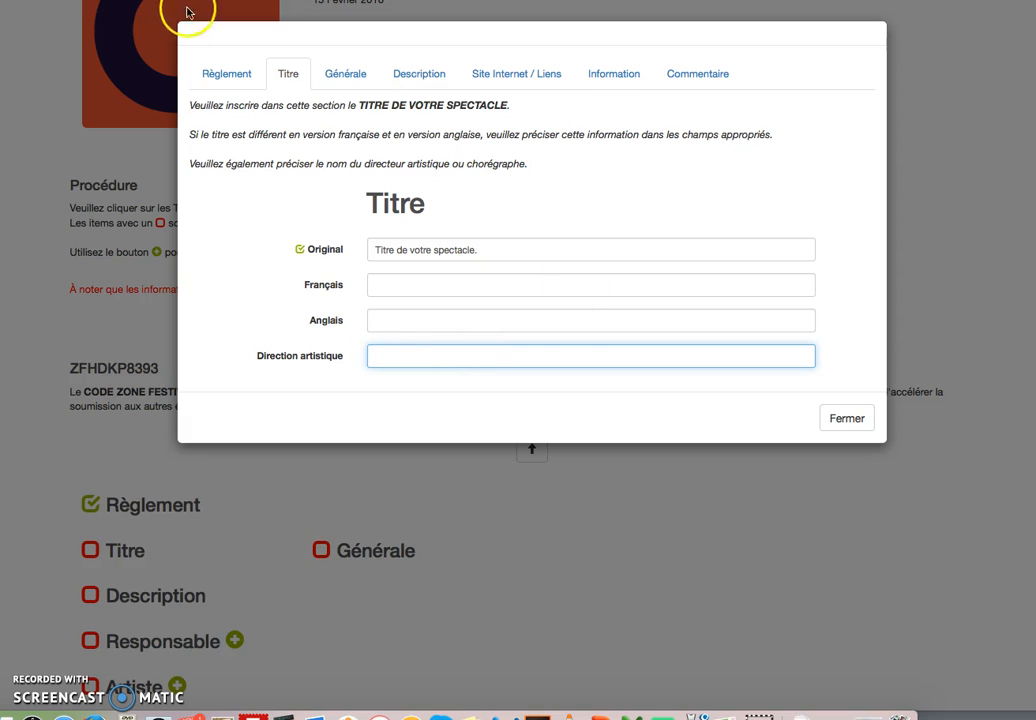
pyautogui.click(378, 327)
pyautogui.click(395, 354)
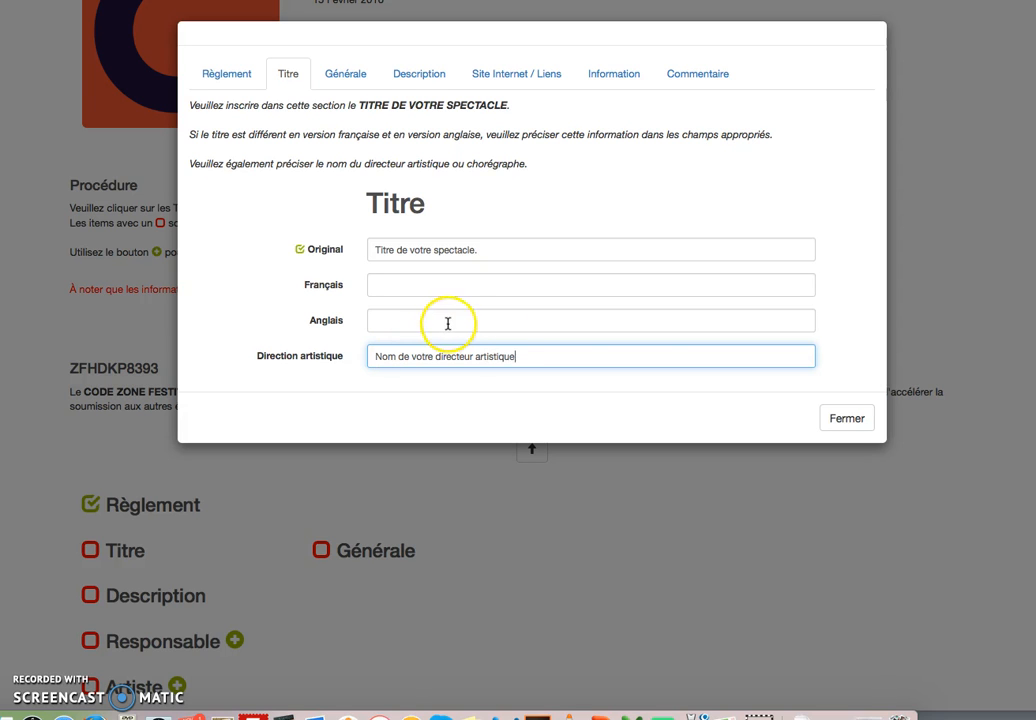
pyautogui.click(847, 419)
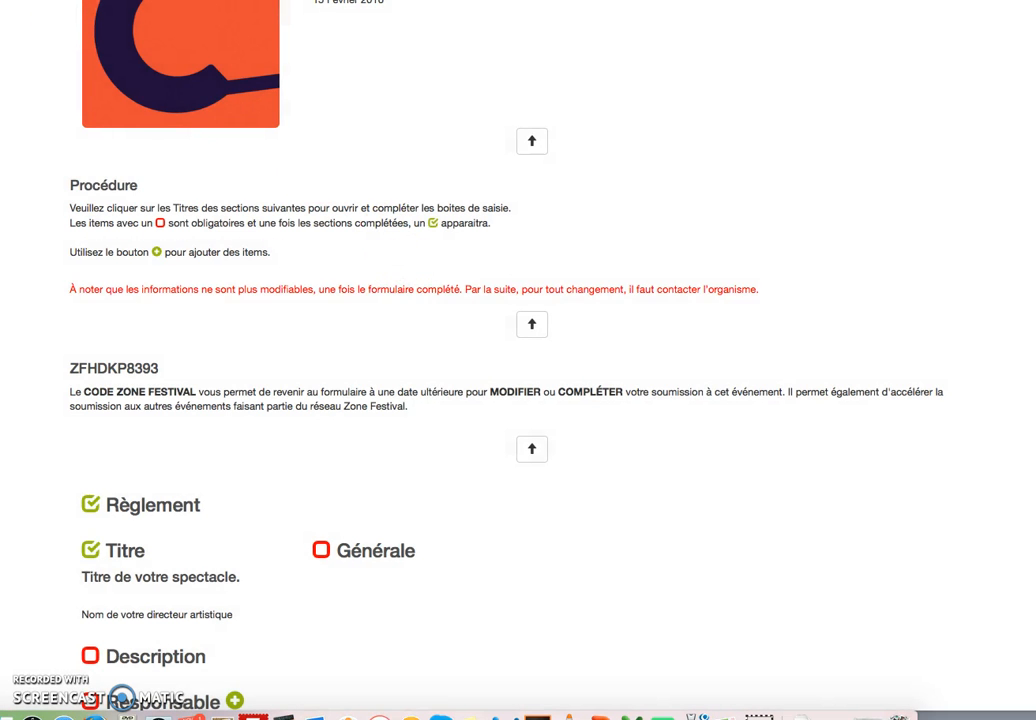
# - In the Générale section, set the creation year to 2013, the number of artists to 2 and the duration to 02 h 00 m
pyautogui.click(389, 552)
pyautogui.scroll(4, 352, 321)
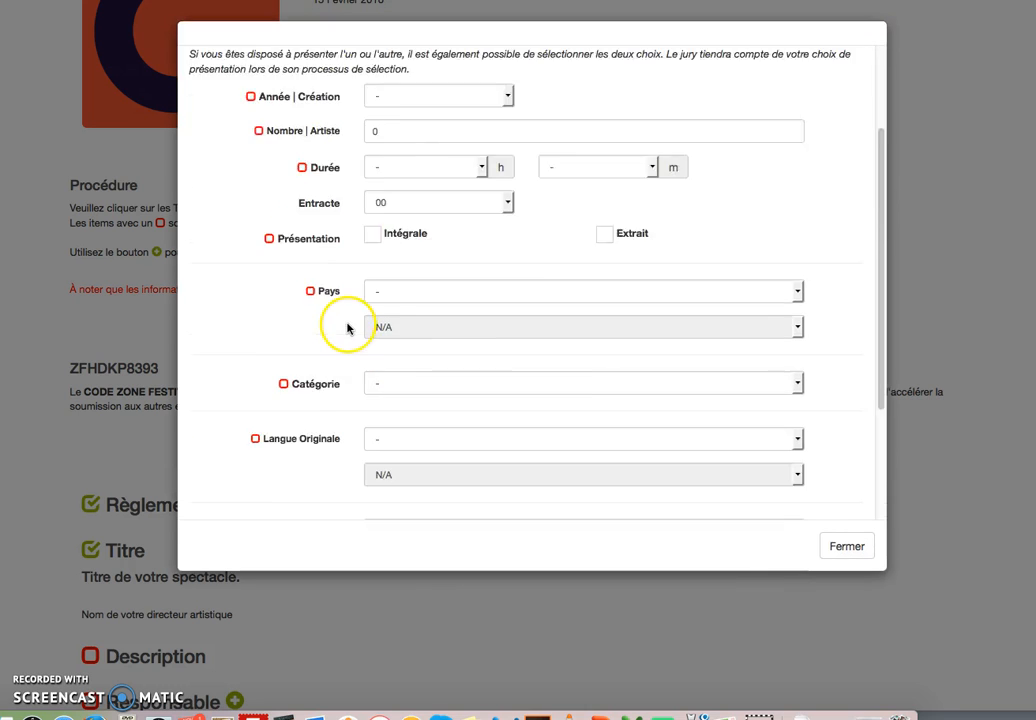
pyautogui.scroll(3, 347, 328)
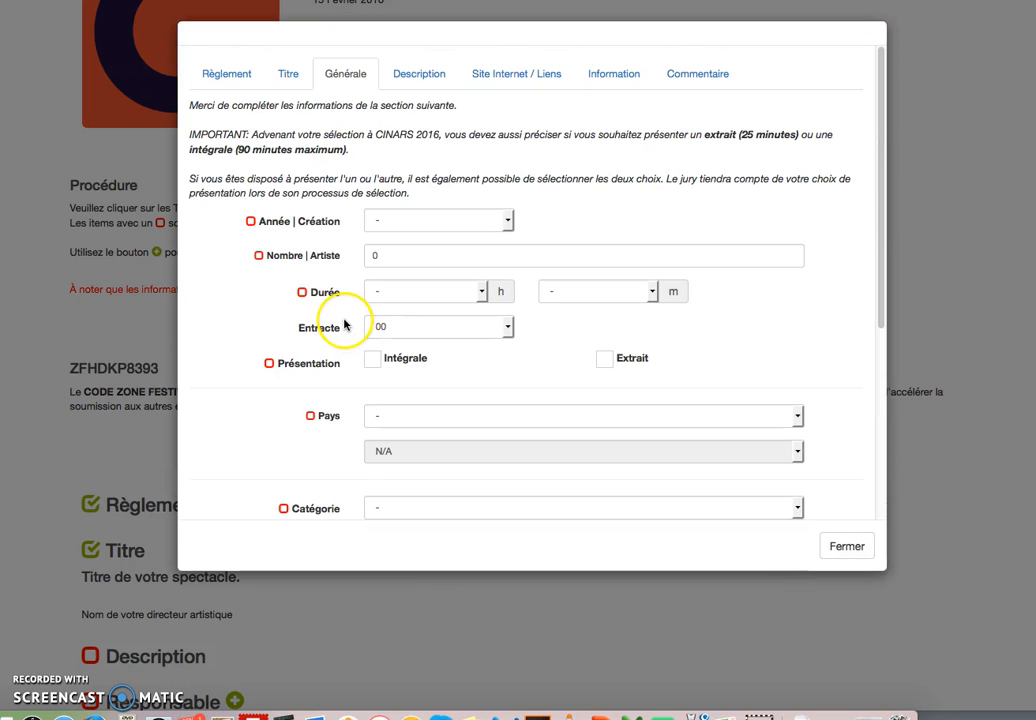
pyautogui.click(425, 220)
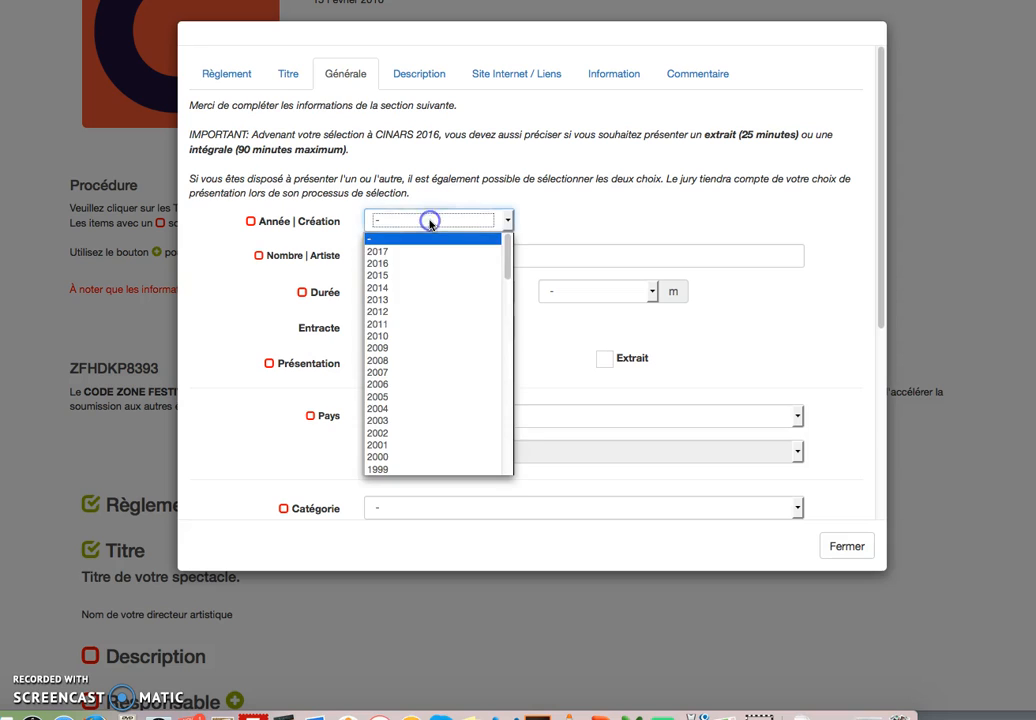
pyautogui.click(388, 299)
pyautogui.click(363, 253)
pyautogui.write('2')
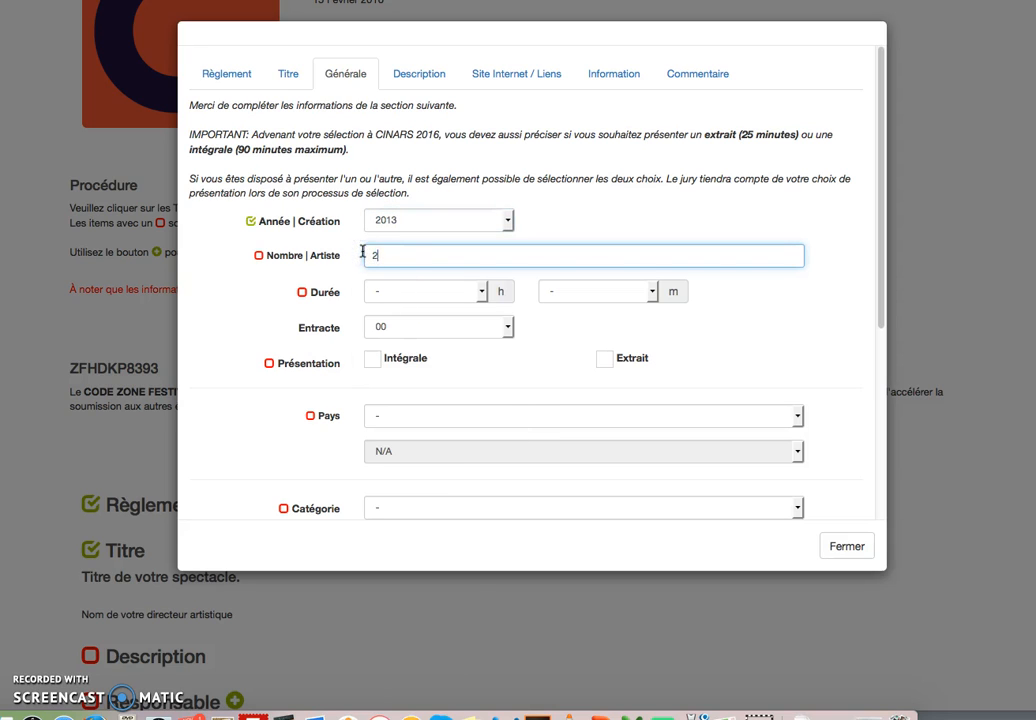
pyautogui.click(425, 291)
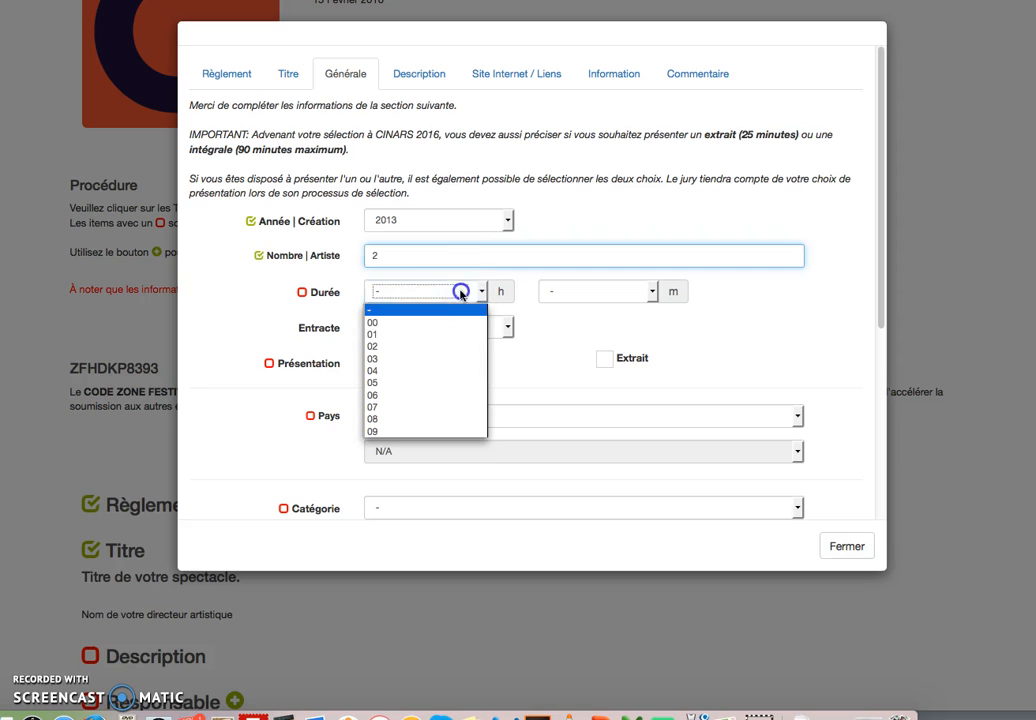
pyautogui.click(424, 346)
pyautogui.click(588, 290)
pyautogui.click(568, 324)
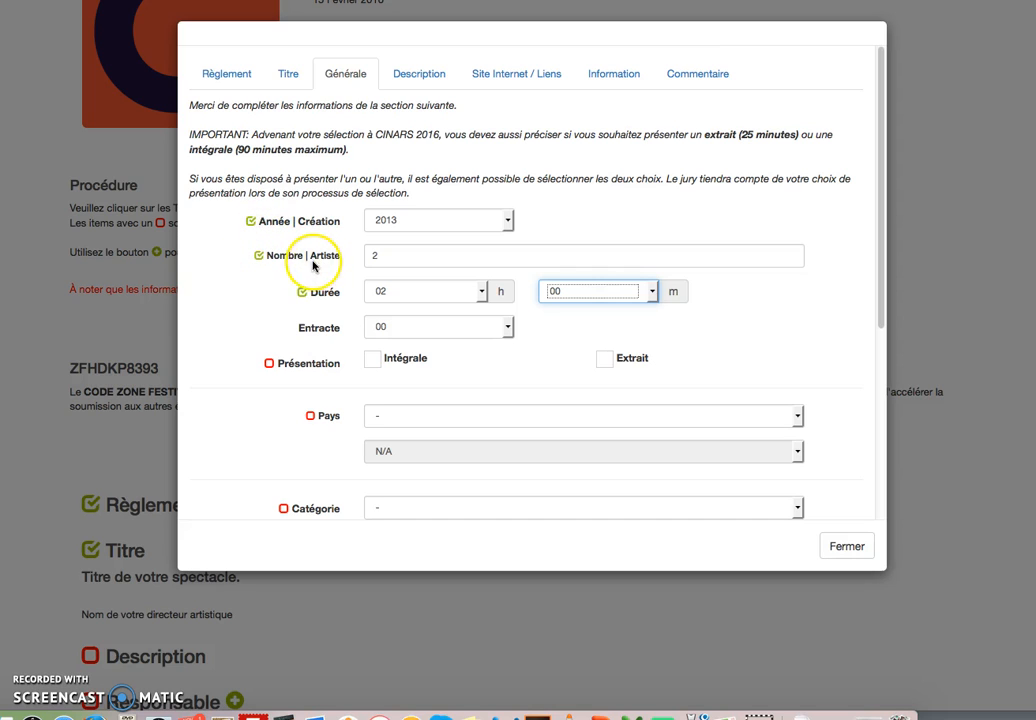
# - Mark the show's presentation as both Intégrale and Extrait, and close the Générale section
pyautogui.click(112, 2)
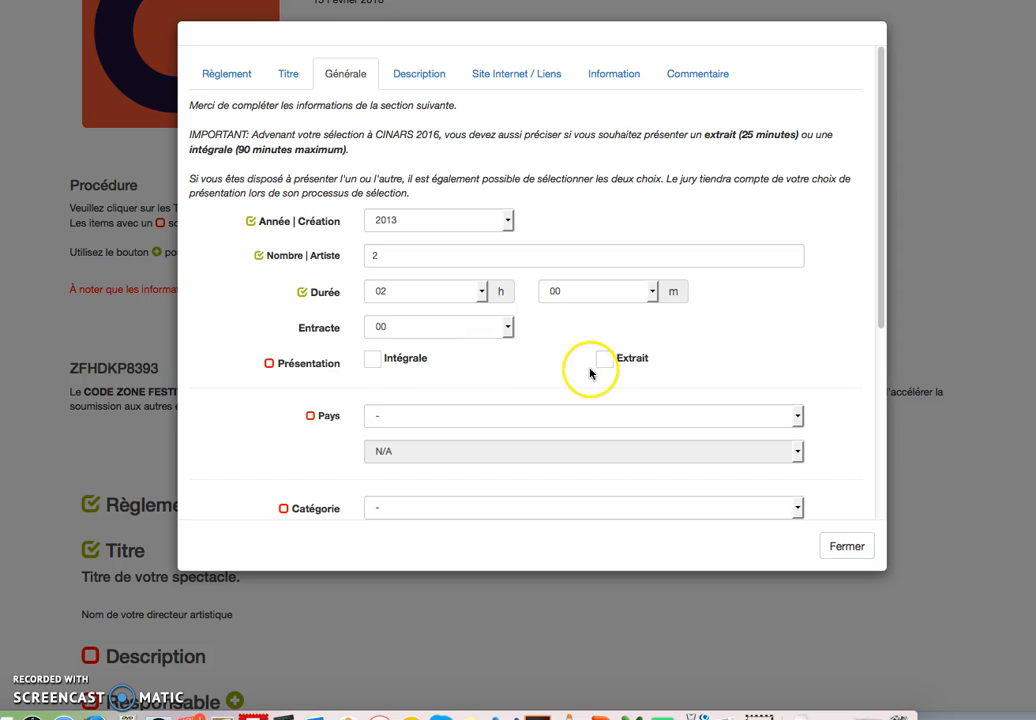
pyautogui.click(371, 359)
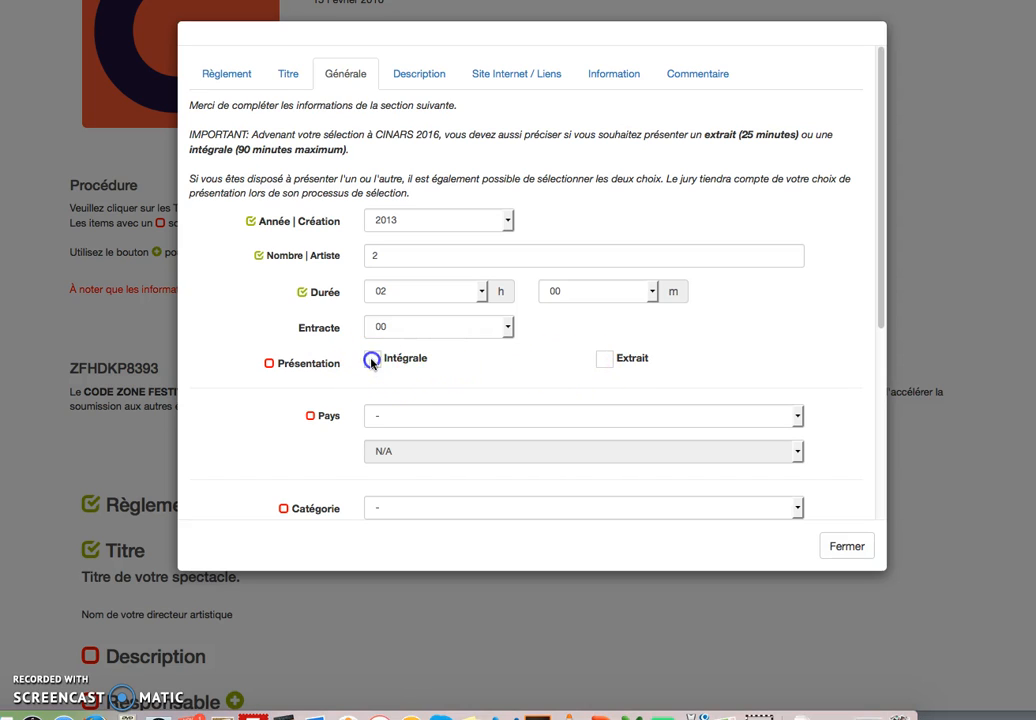
pyautogui.click(606, 363)
pyautogui.click(372, 360)
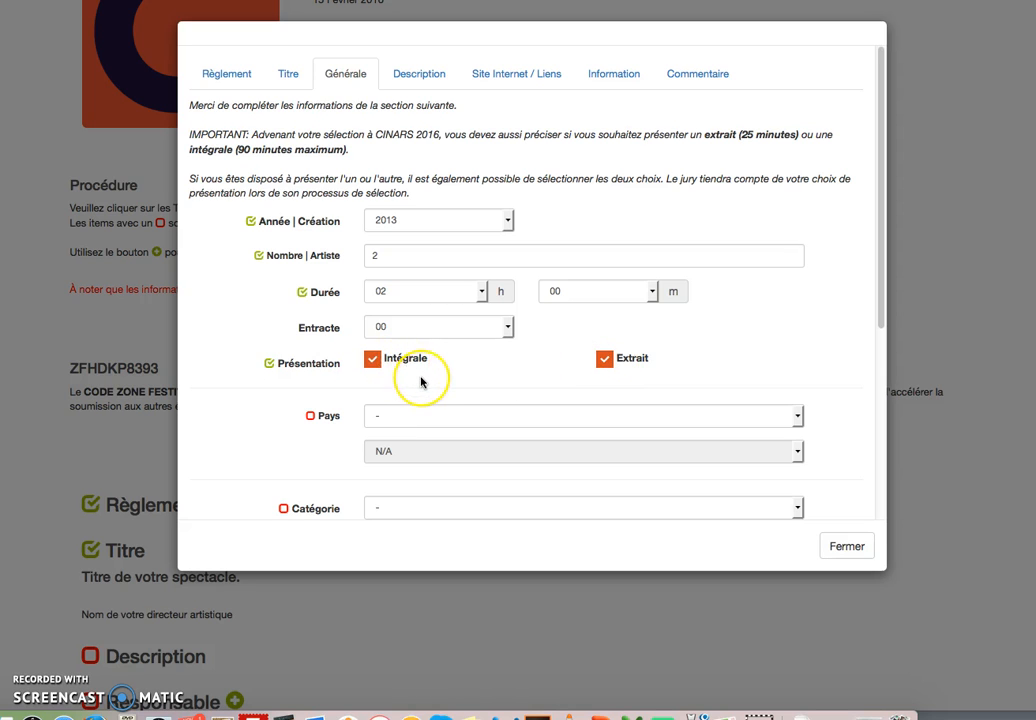
pyautogui.scroll(-1, 422, 380)
pyautogui.scroll(-6, 420, 381)
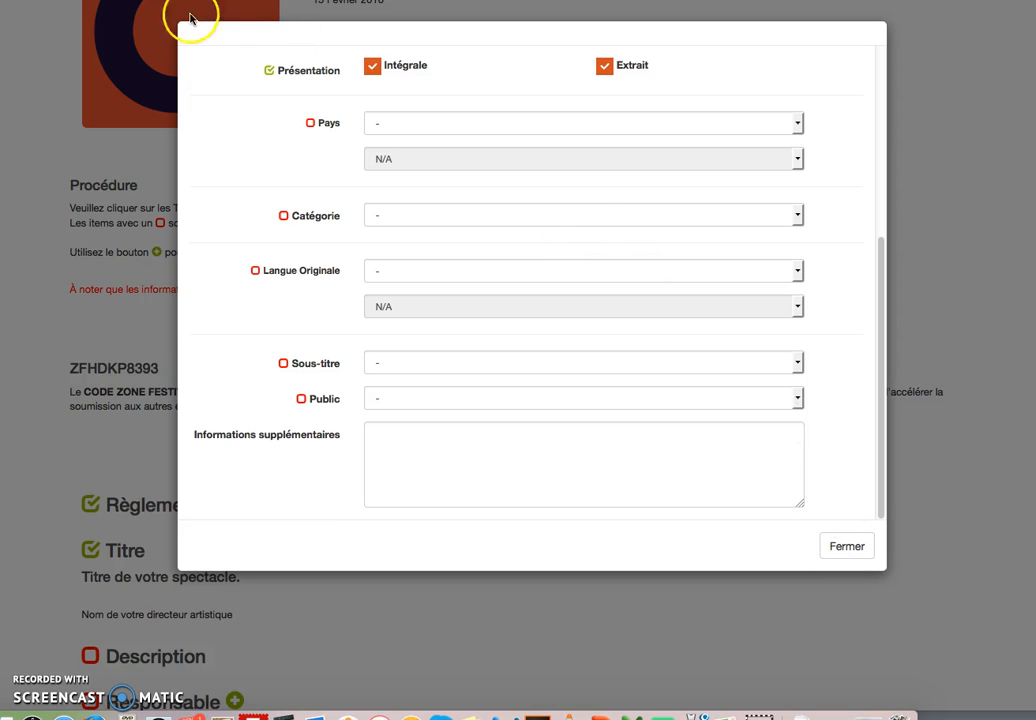
pyautogui.click(155, 15)
# - Enter "description" as the show's French description and close the Description section
pyautogui.scroll(-2, 219, 160)
pyautogui.scroll(-8, 219, 160)
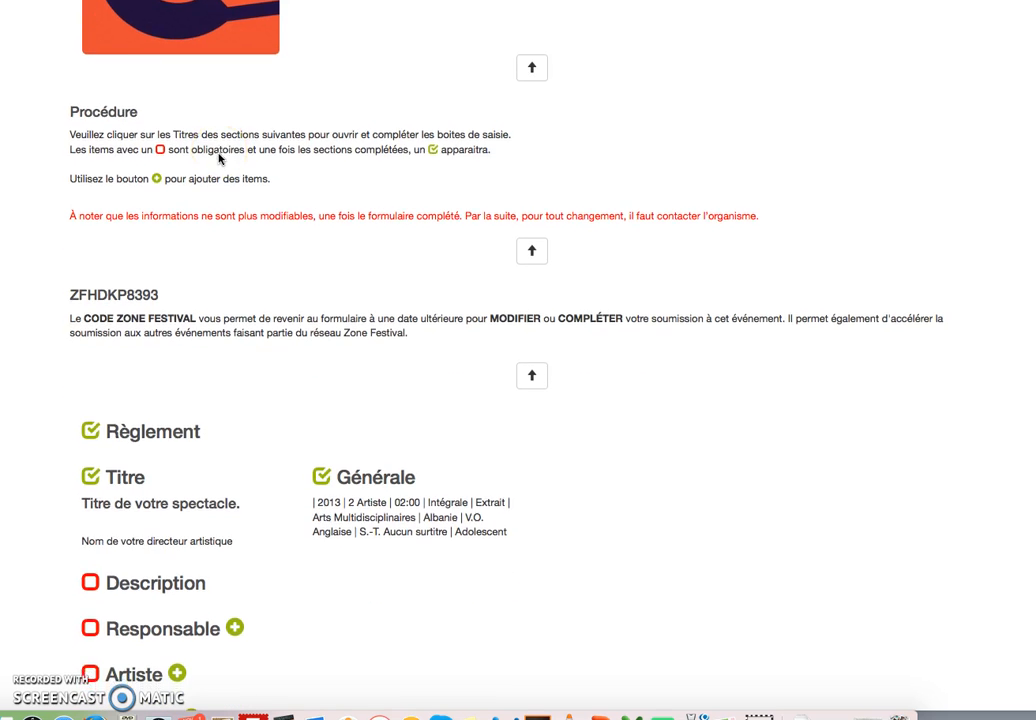
pyautogui.click(181, 329)
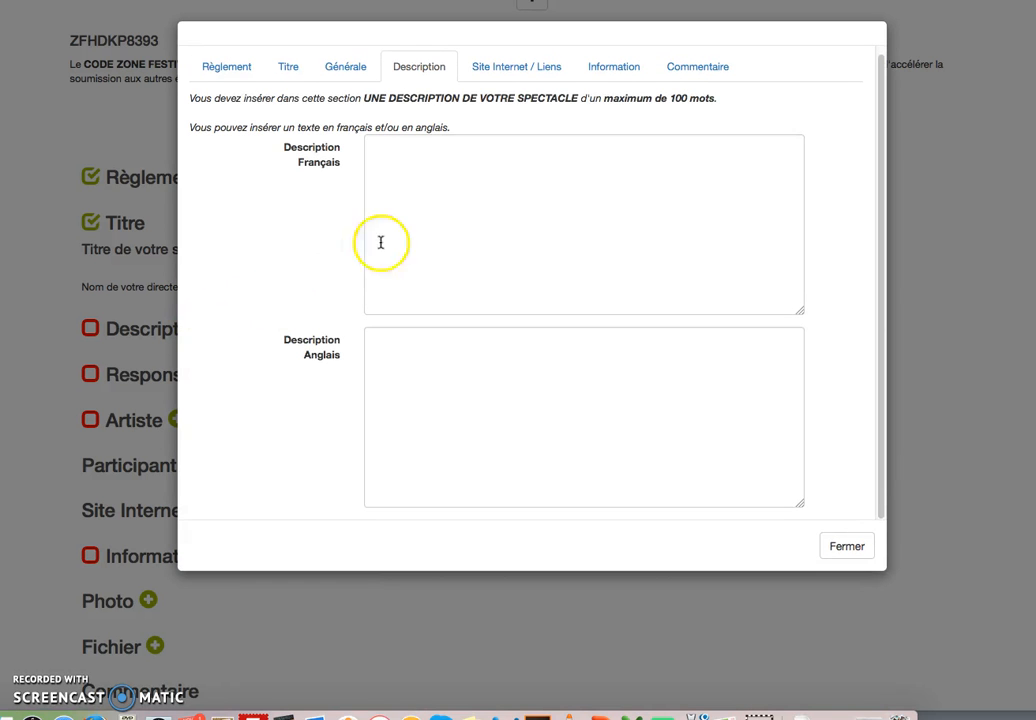
pyautogui.click(419, 189)
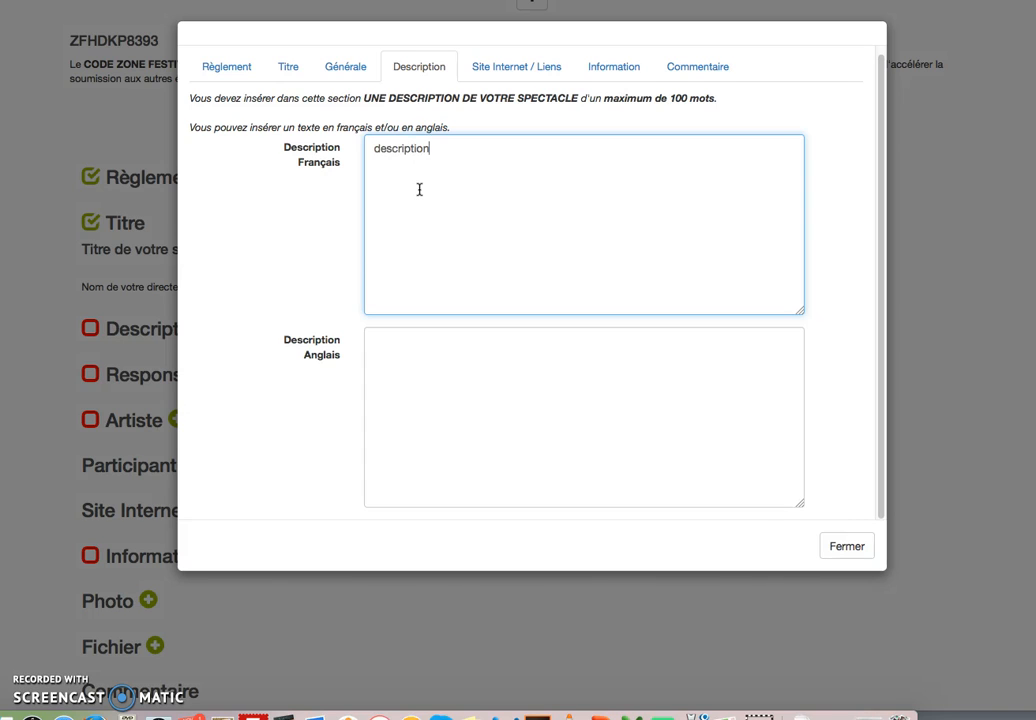
pyautogui.click(850, 543)
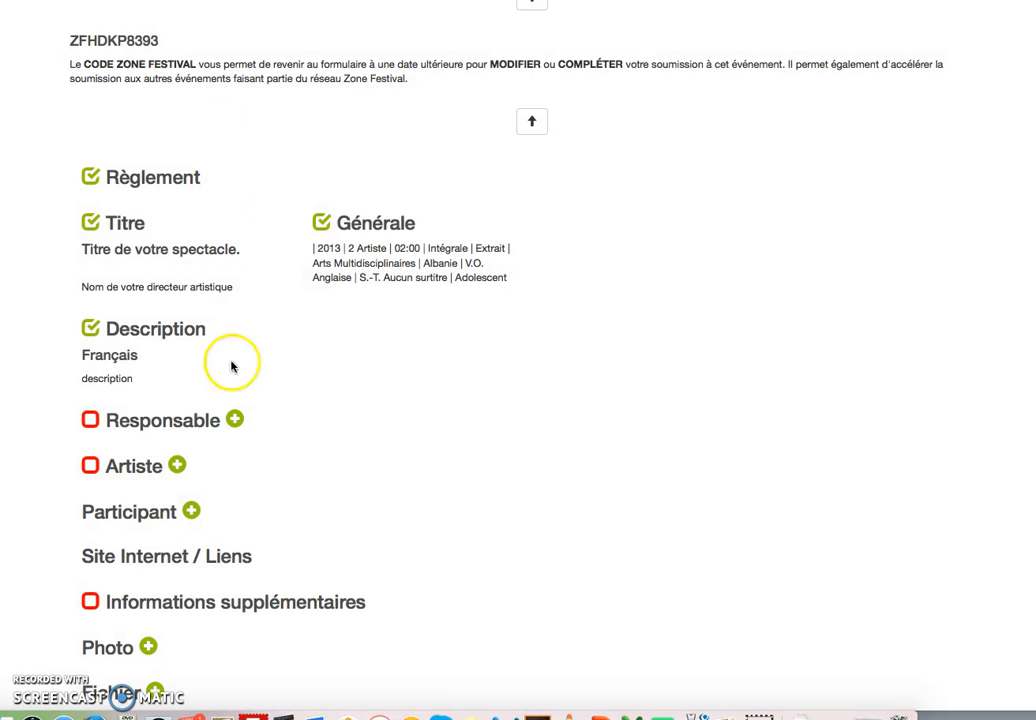
# - Add and save the person in charge of the application with their name, gender Féminin, language Français and e-mail
pyautogui.click(238, 422)
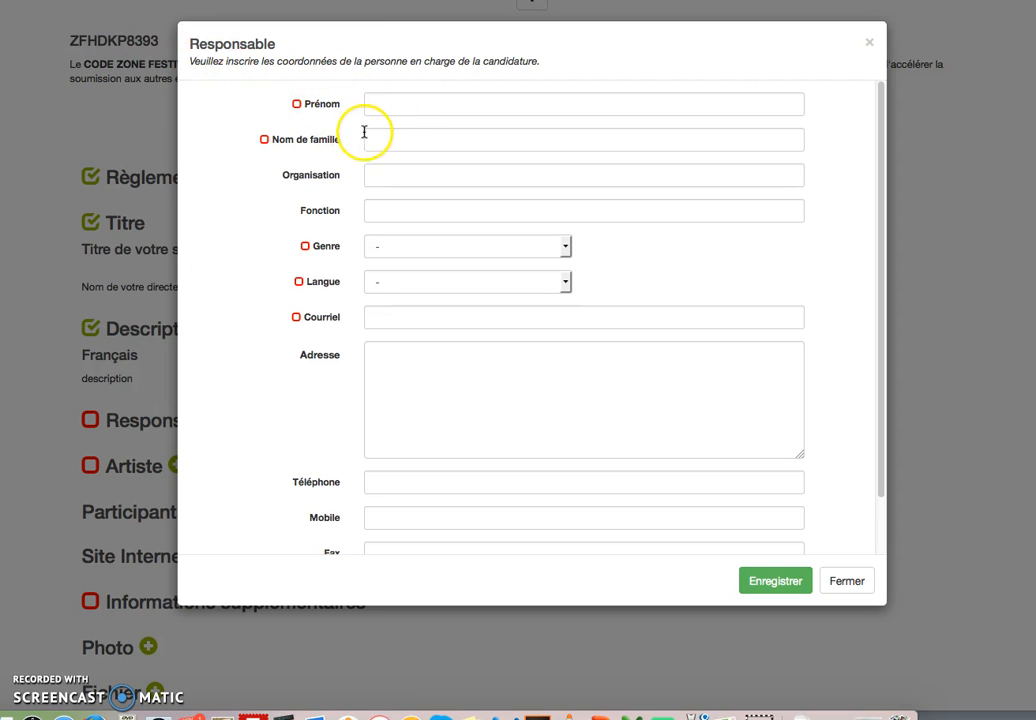
pyautogui.scroll(-1, 363, 132)
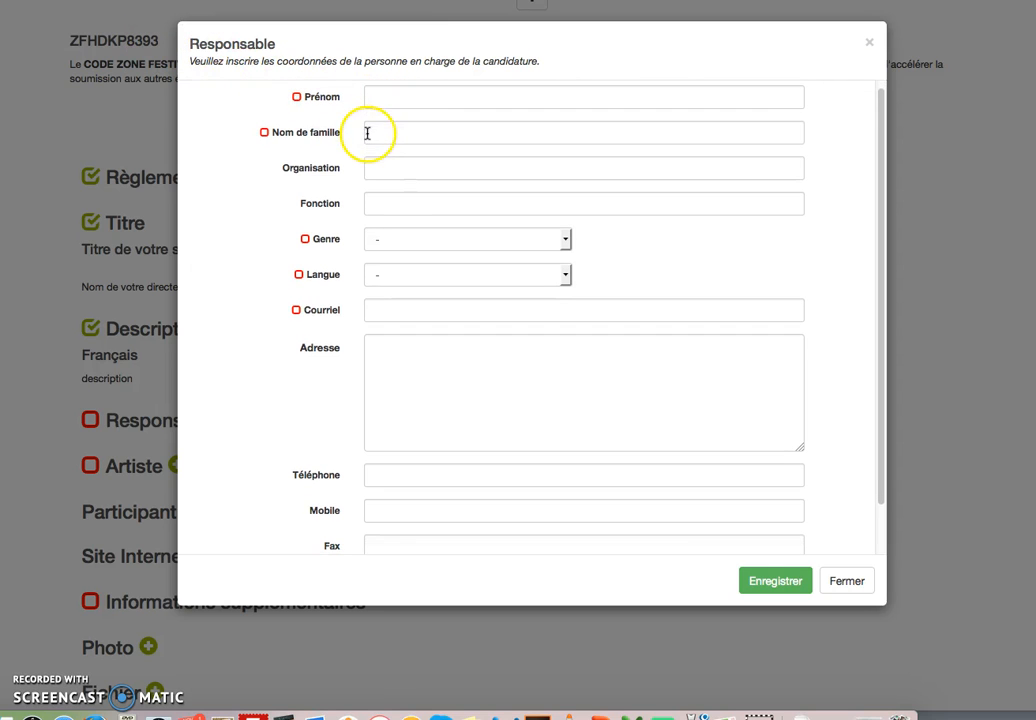
pyautogui.click(774, 581)
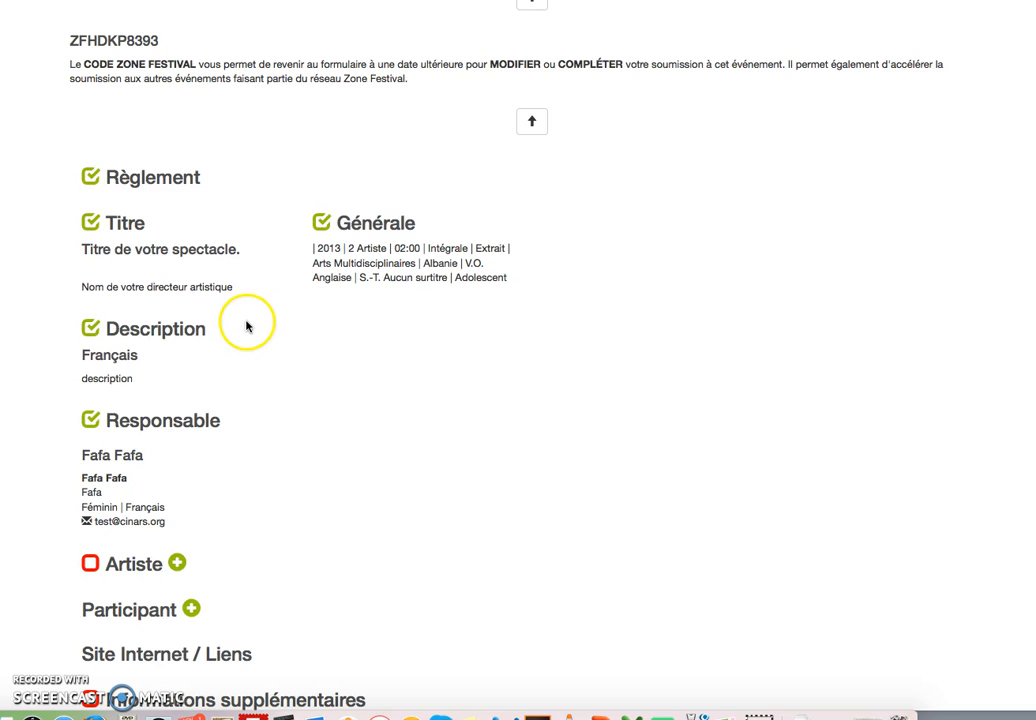
# - Add and save an artist named "Nom de la compagnie artistique" with the nationality Canada (Québec)
pyautogui.click(177, 563)
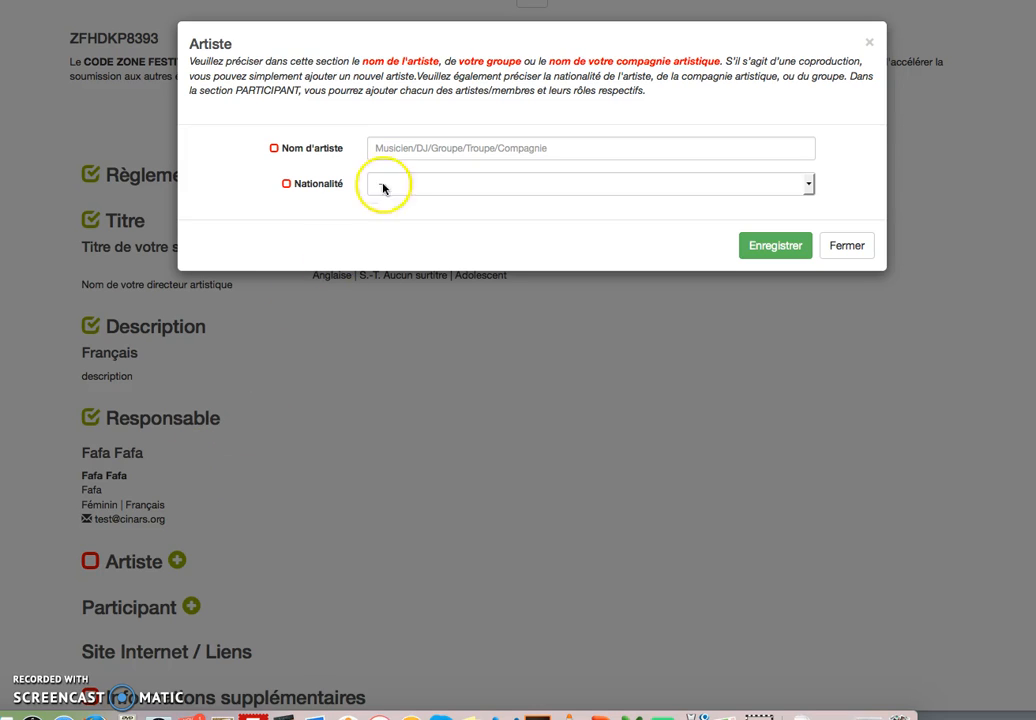
pyautogui.click(392, 148)
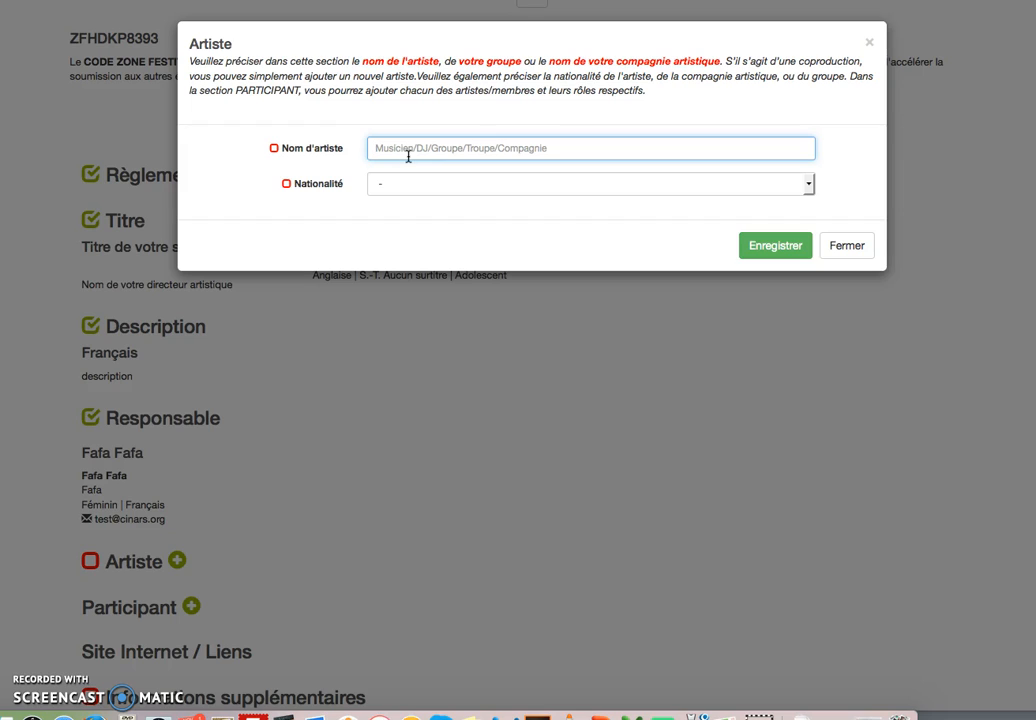
pyautogui.write('Nom de la compagnie artistique')
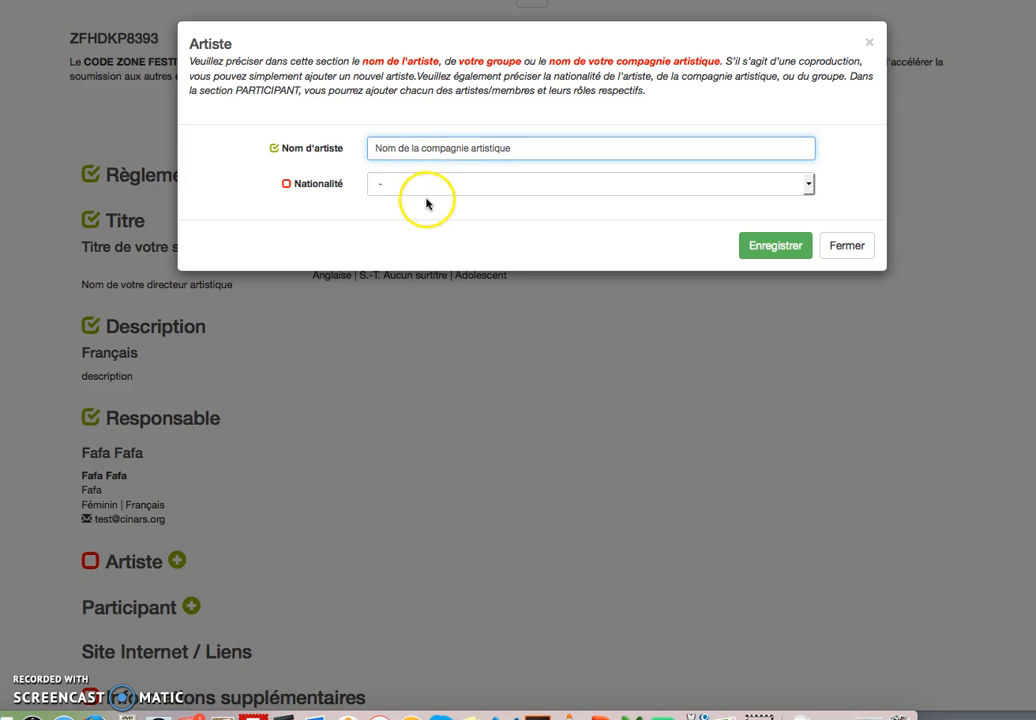
pyautogui.click(423, 182)
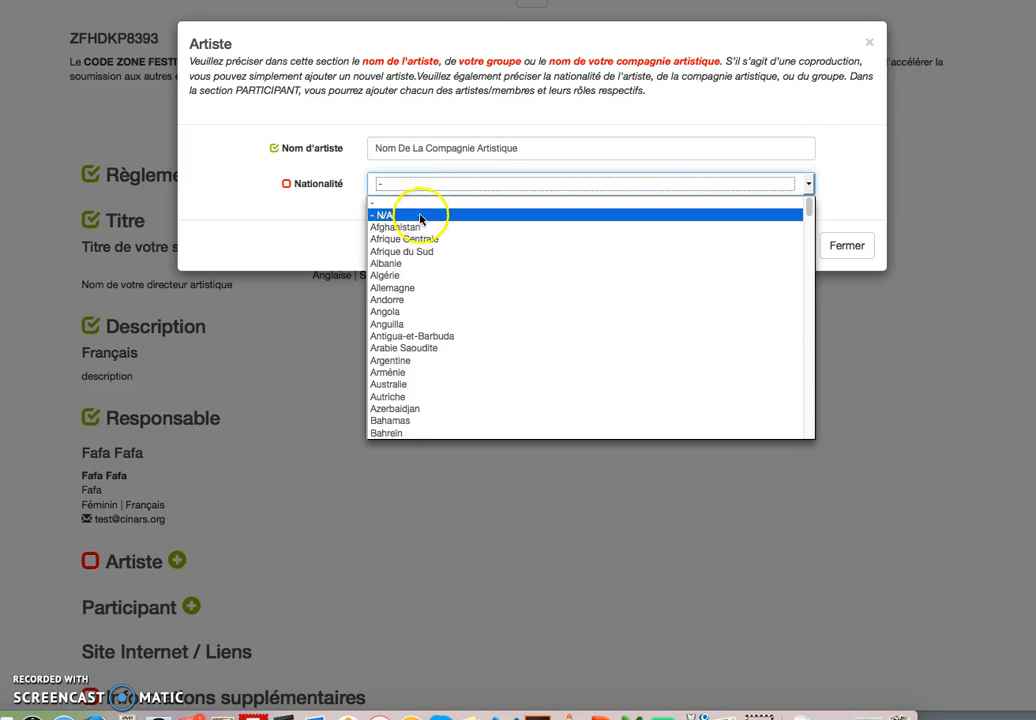
pyautogui.press('c')
pyautogui.scroll(-3, 410, 396)
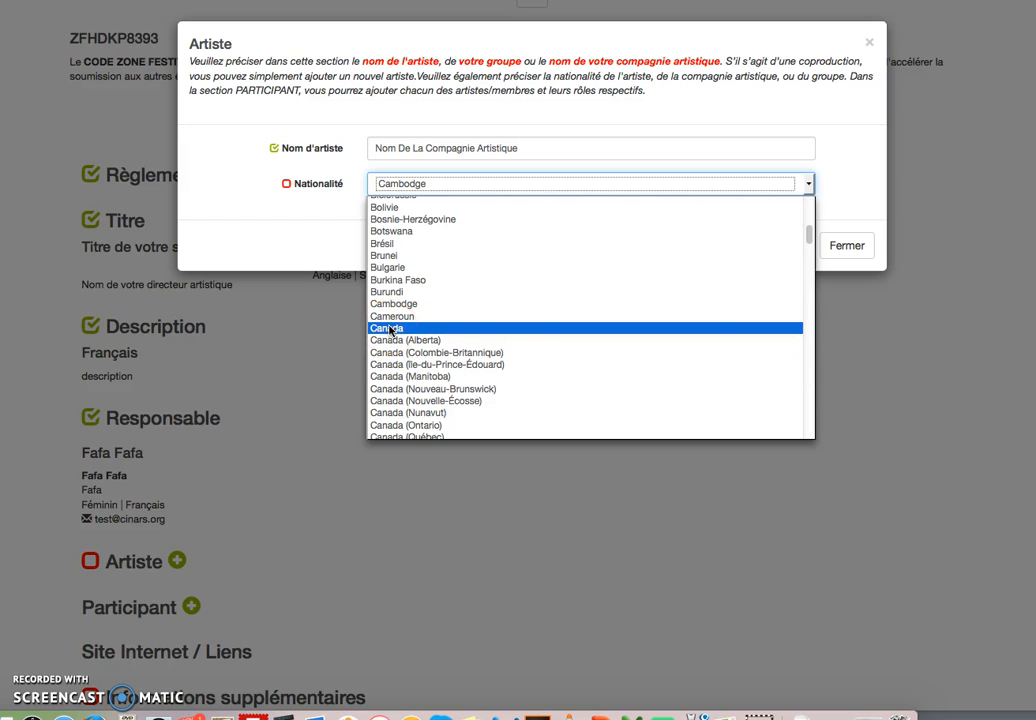
pyautogui.click(408, 432)
pyautogui.click(777, 247)
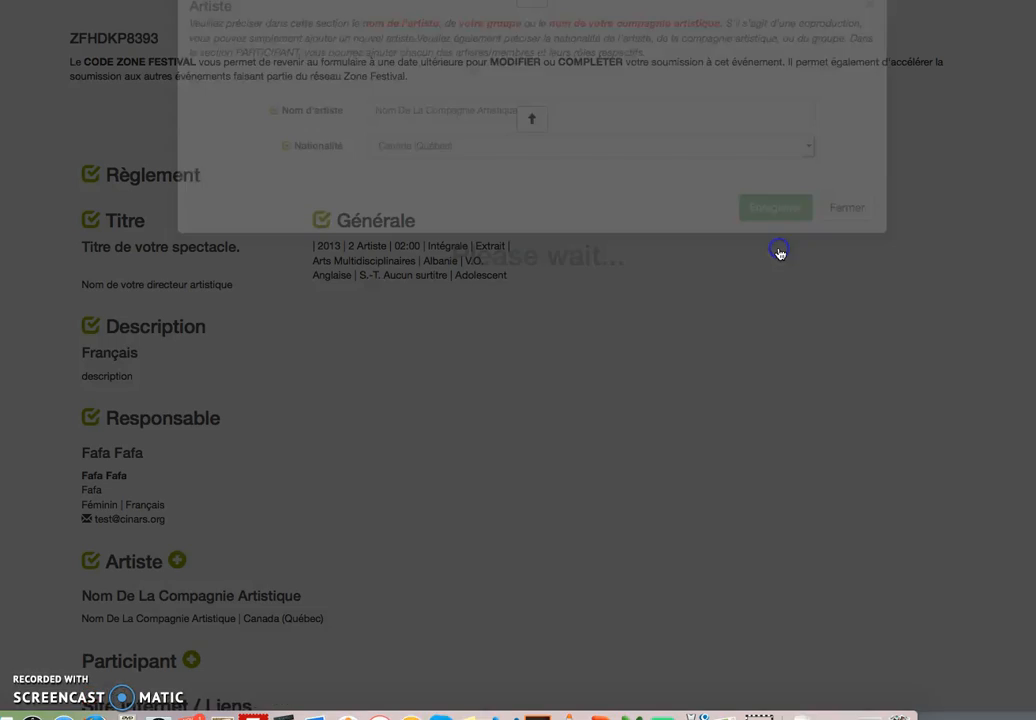
pyautogui.scroll(-3, 518, 360)
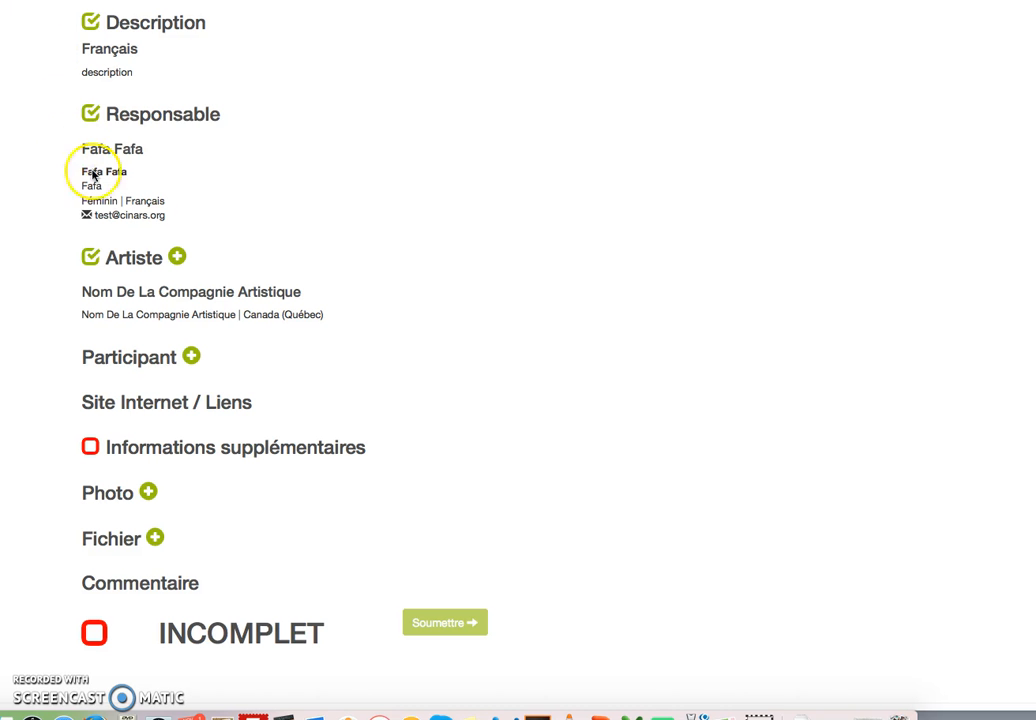
# - Add and save a participant with their first and last name and the function Comédien
pyautogui.click(191, 357)
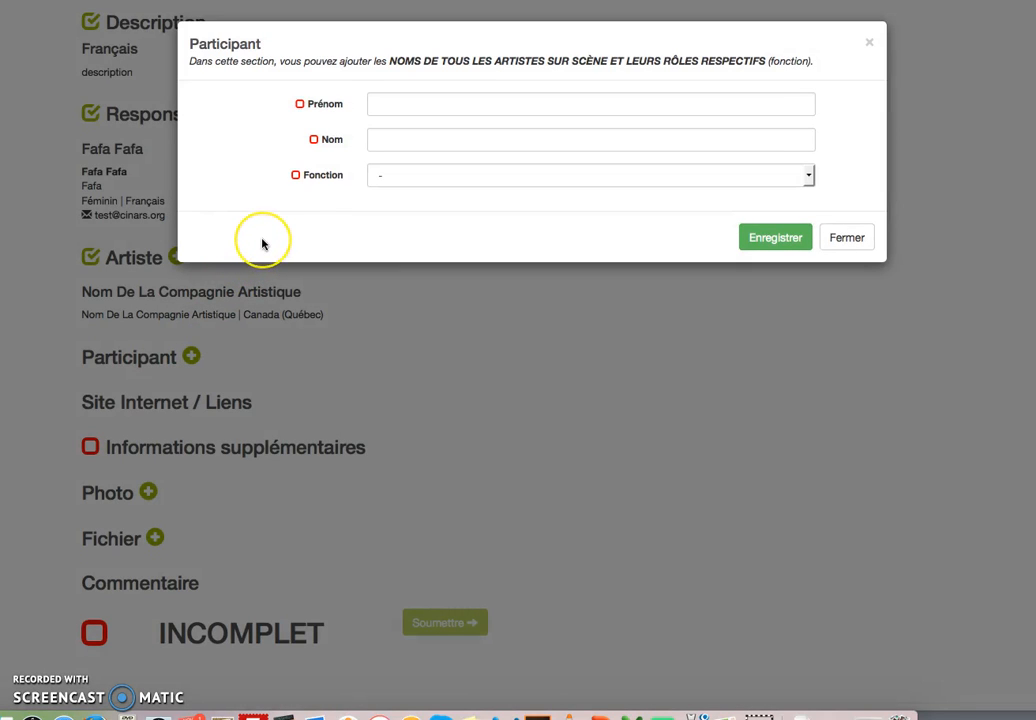
pyautogui.click(395, 104)
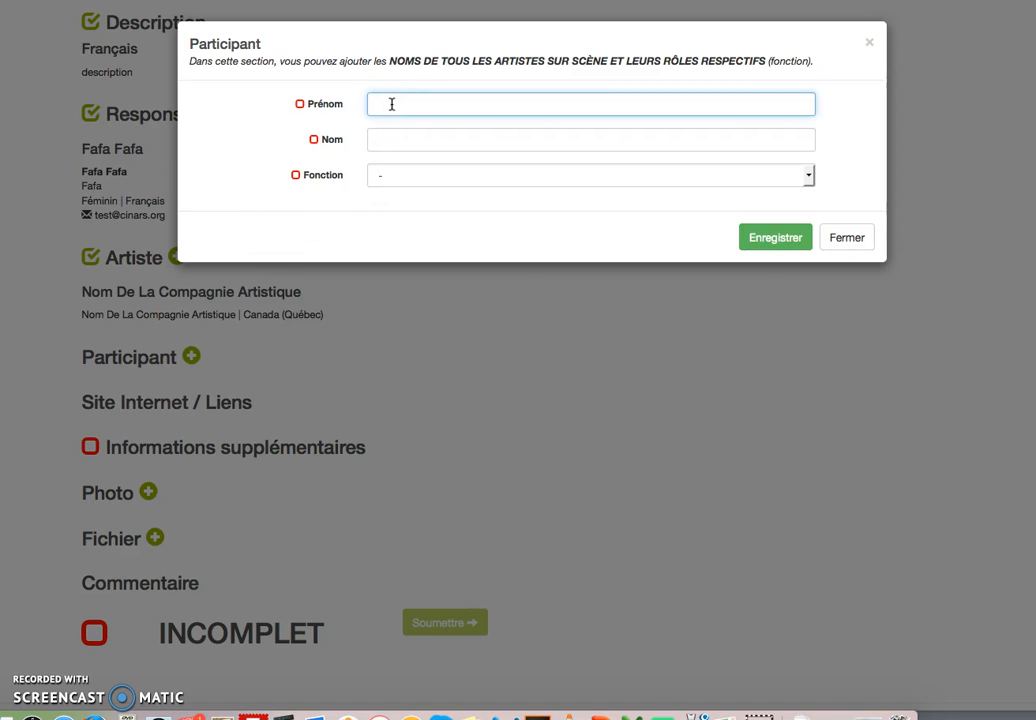
pyautogui.press('Tab')
pyautogui.write('G')
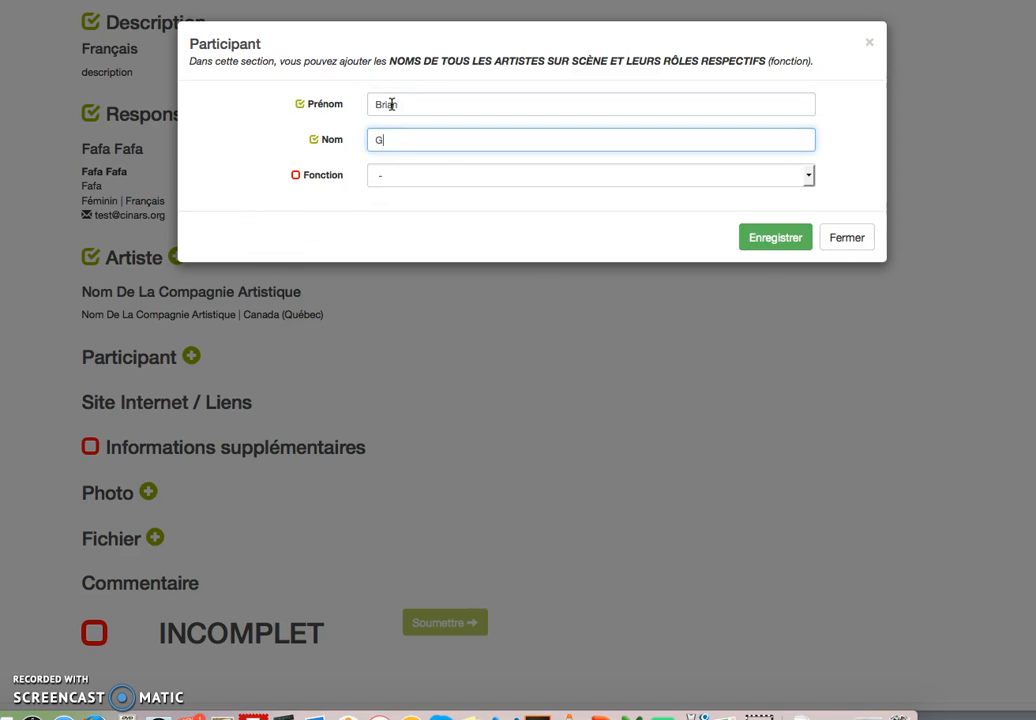
pyautogui.write('eorges')
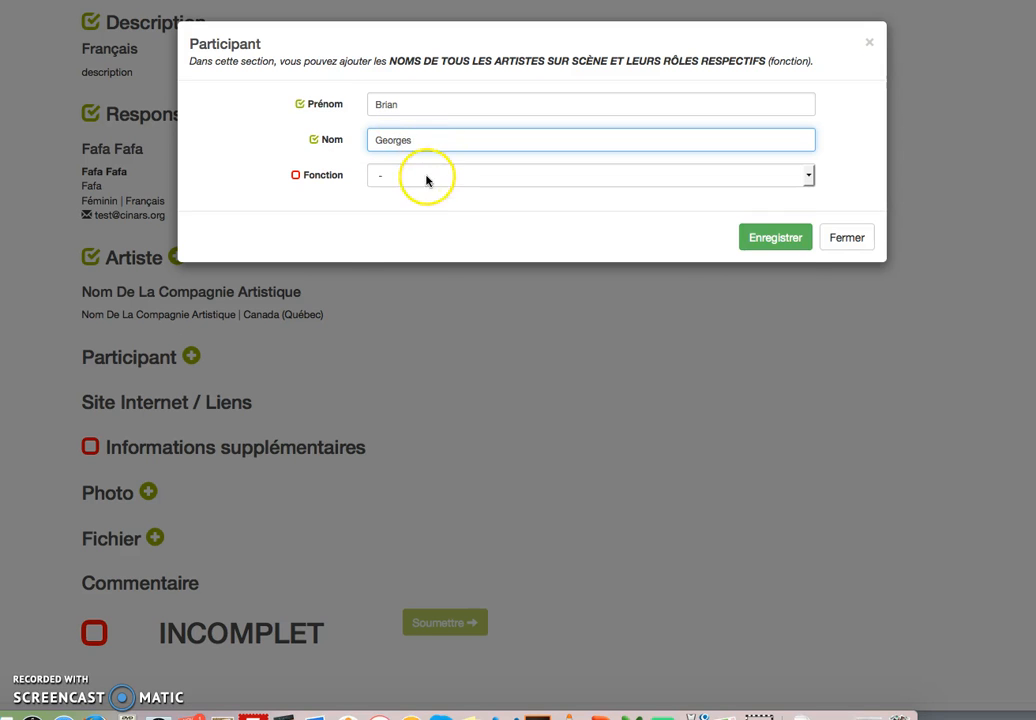
pyautogui.click(425, 176)
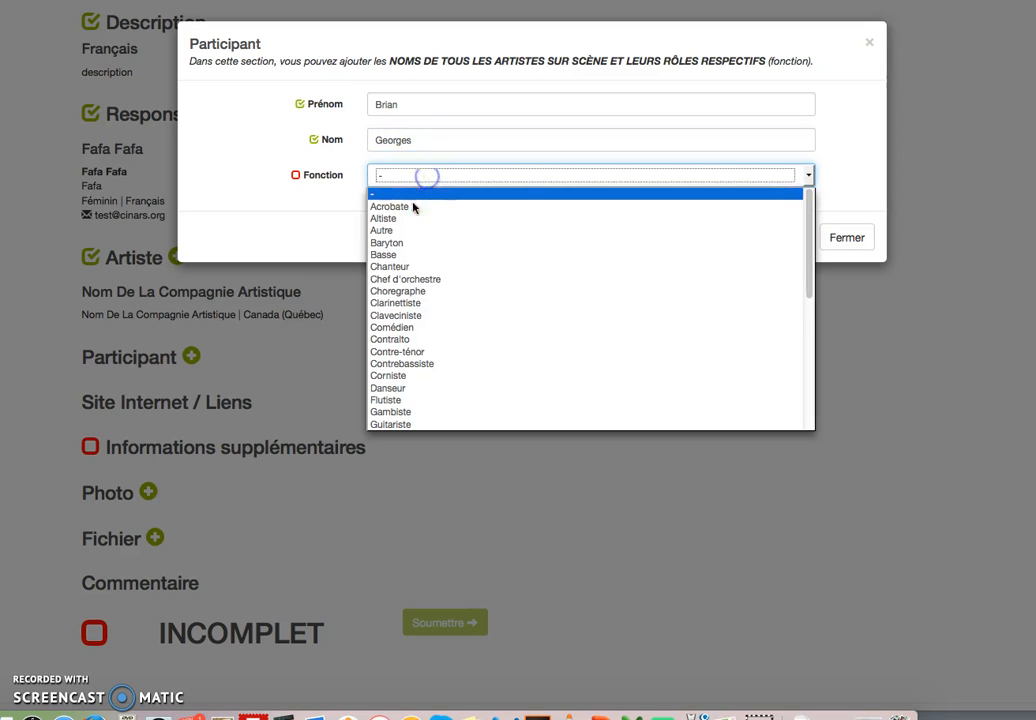
pyautogui.click(394, 331)
pyautogui.click(789, 240)
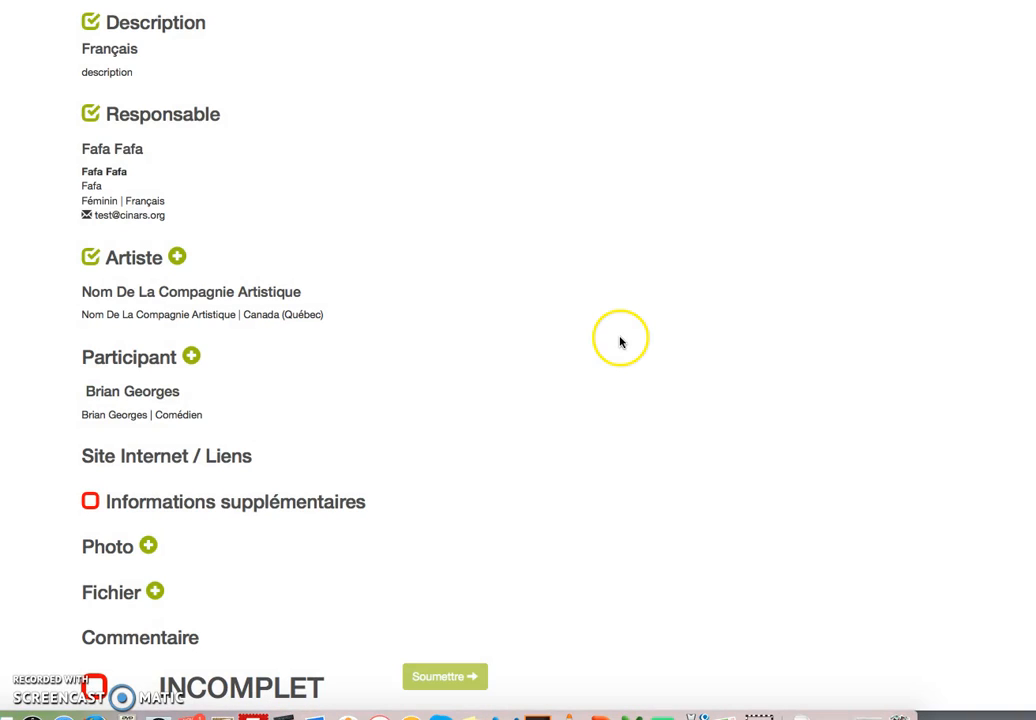
# - Add and save a second participant with their first and last name and the function Chef d'orchestre
pyautogui.click(193, 357)
pyautogui.click(406, 105)
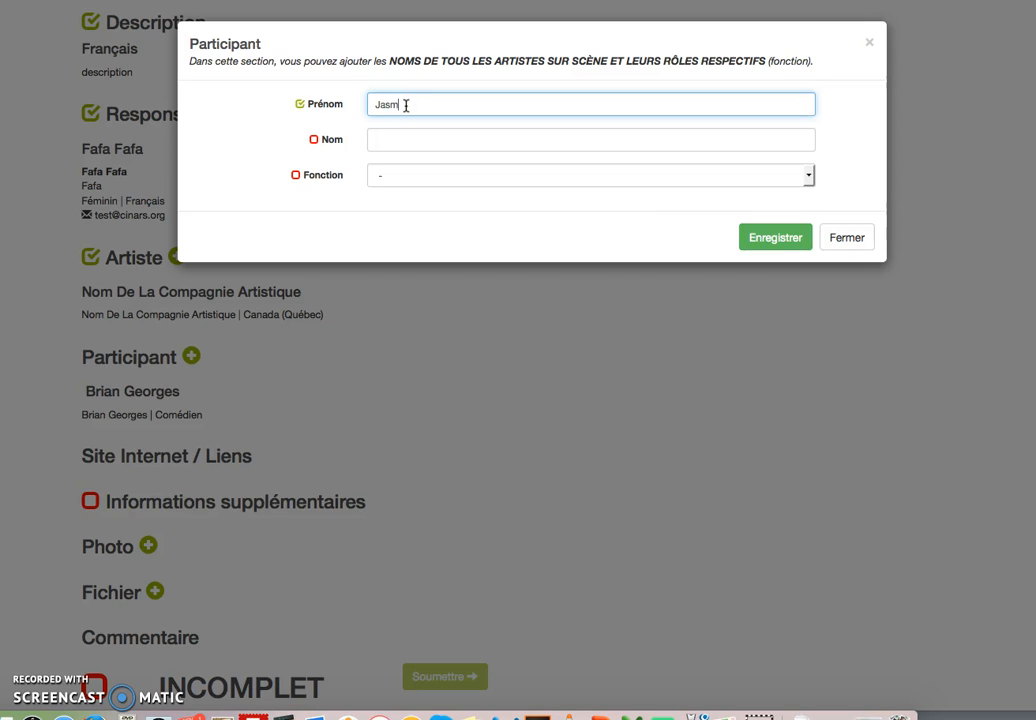
pyautogui.press('Tab')
pyautogui.write('Cote')
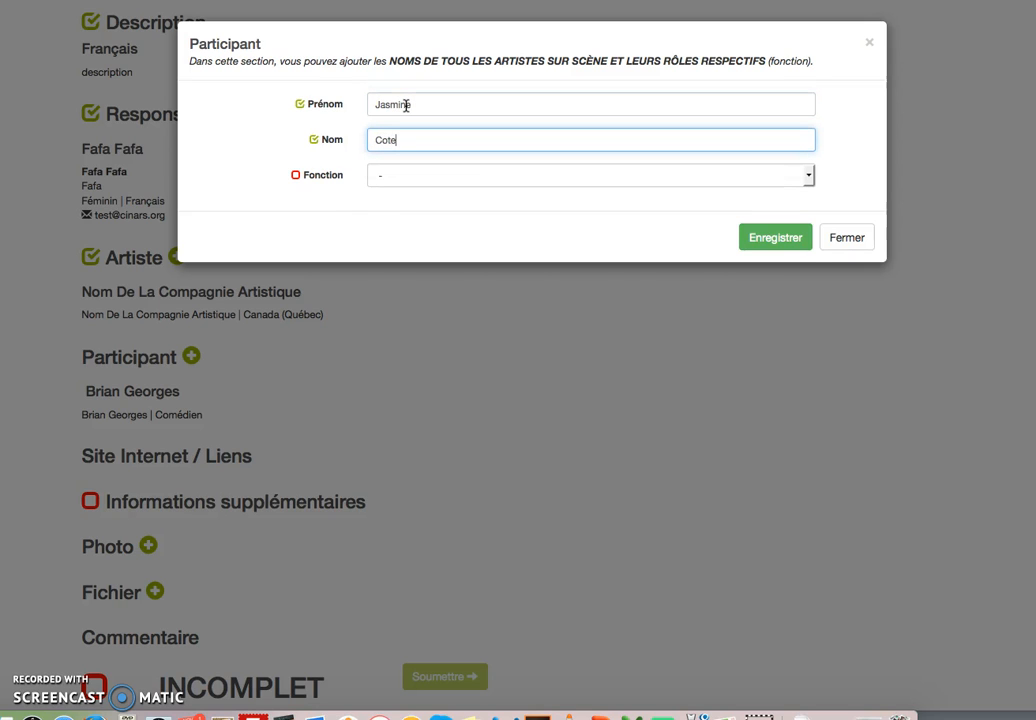
pyautogui.click(463, 176)
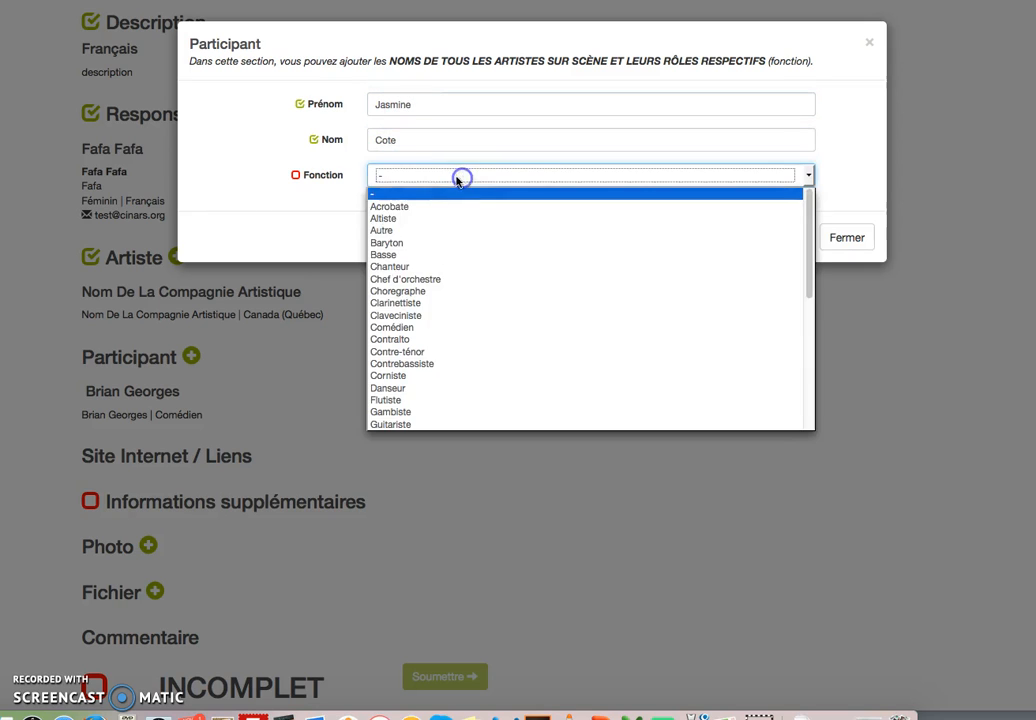
pyautogui.click(407, 280)
pyautogui.click(775, 238)
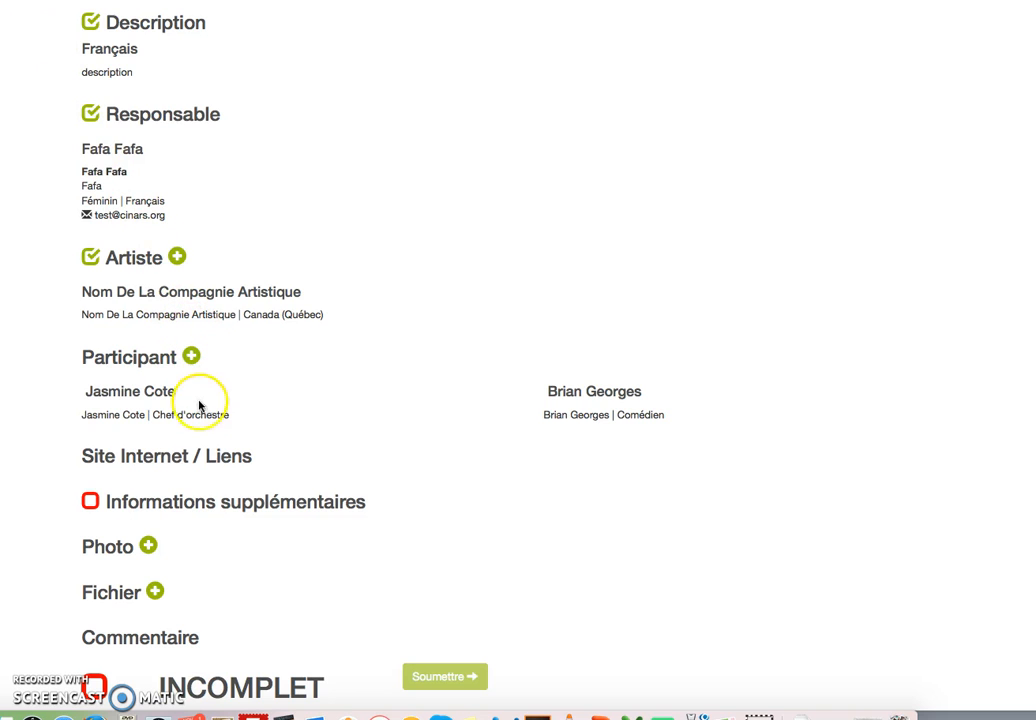
pyautogui.click(197, 459)
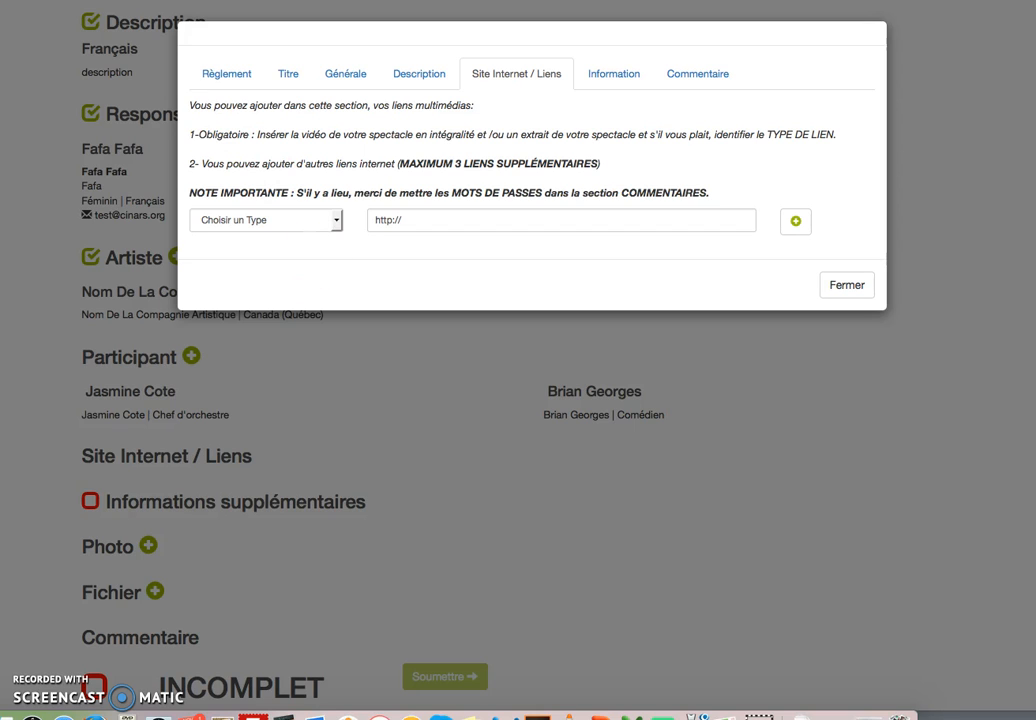
pyautogui.click(338, 222)
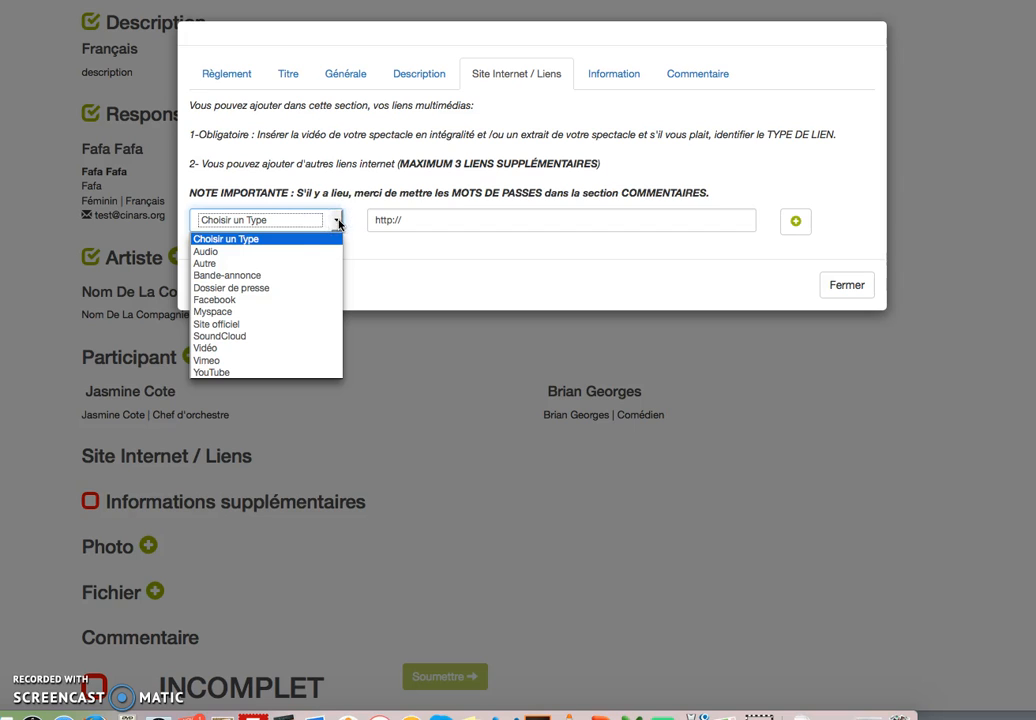
pyautogui.click(284, 359)
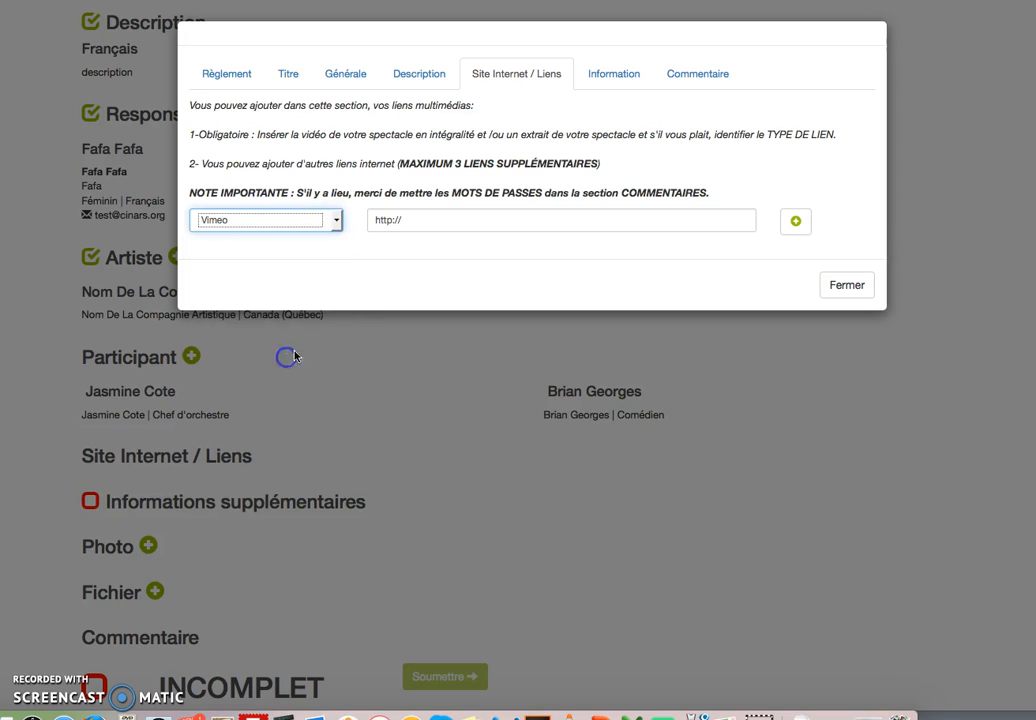
pyautogui.click(428, 224)
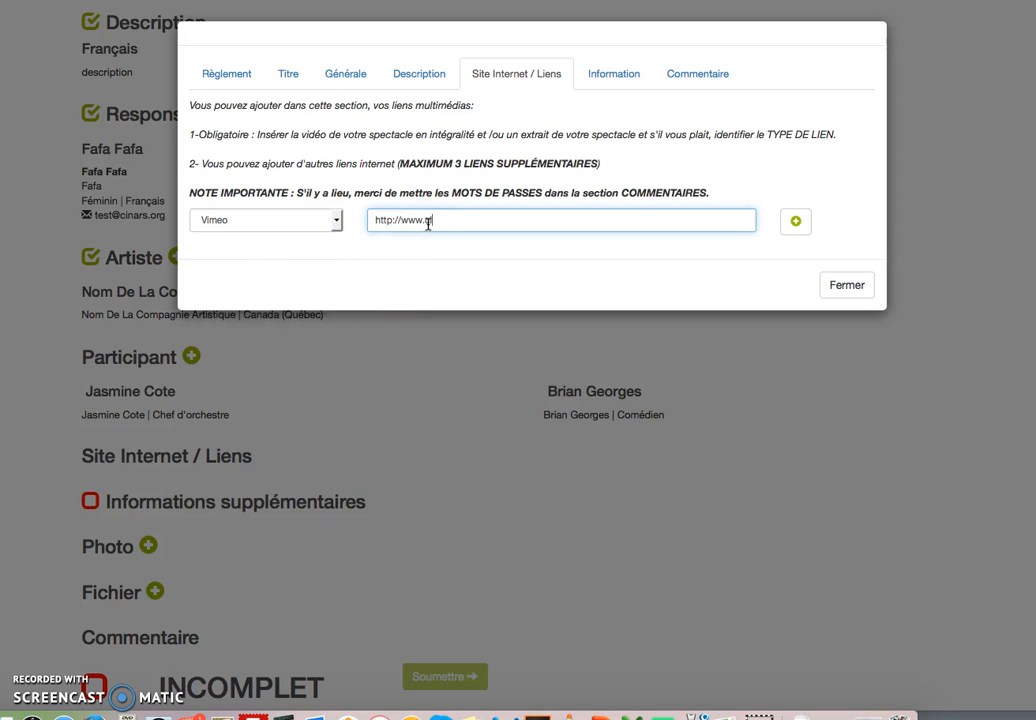
pyautogui.click(796, 221)
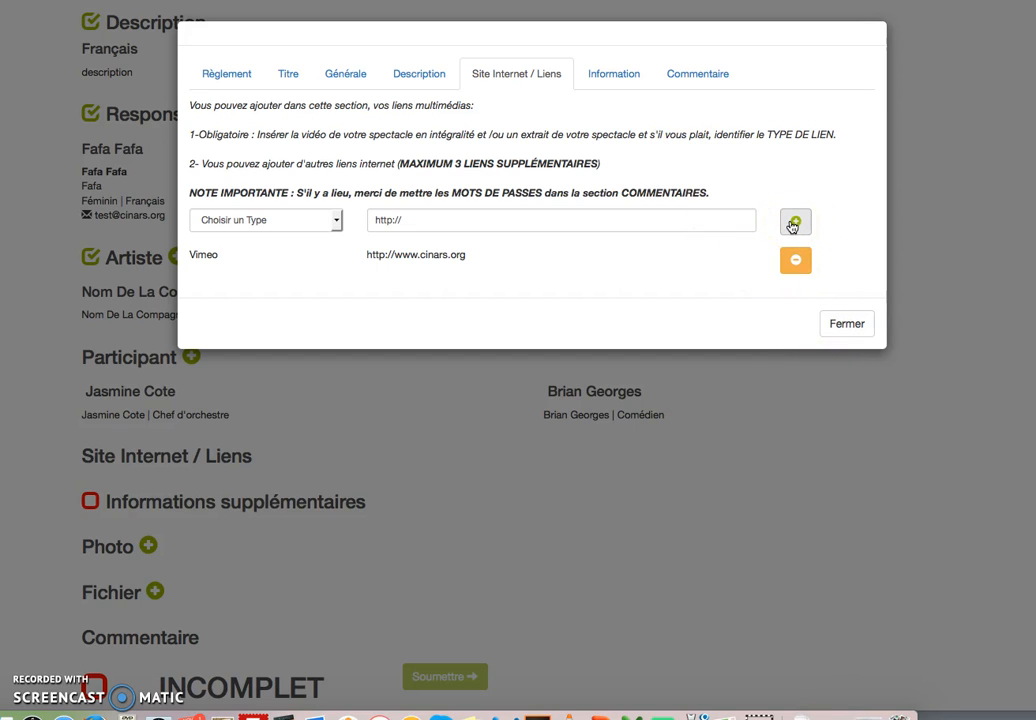
pyautogui.click(847, 324)
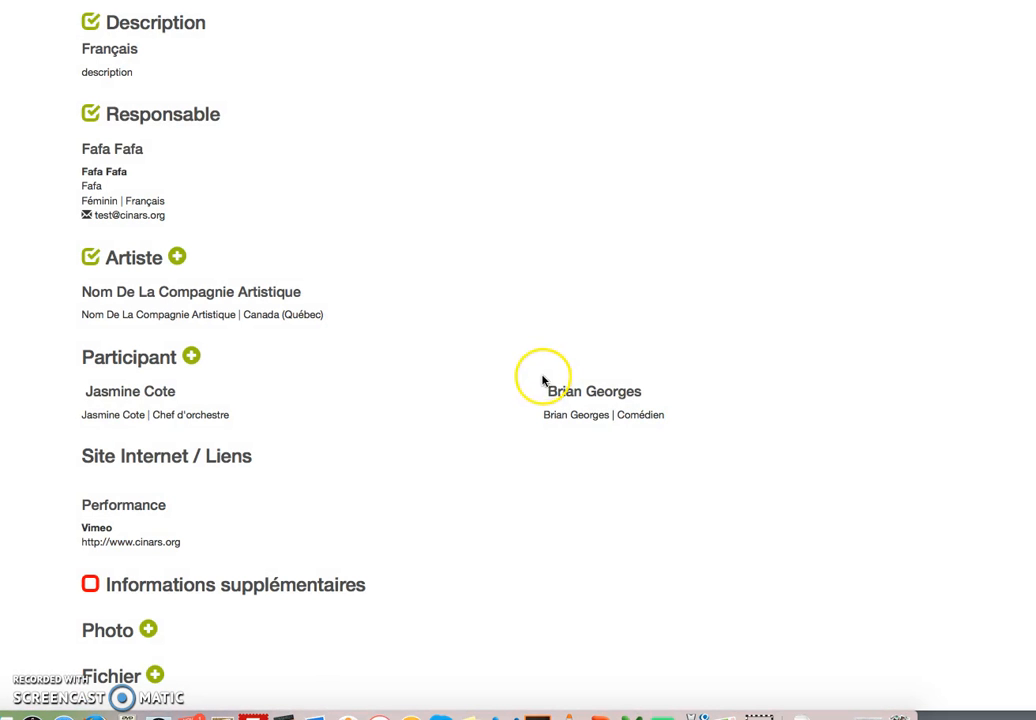
# - In Informations supplémentaires, set international touring to Oui and the music distribution company to "aucune", and close the section
pyautogui.scroll(-2, 380, 372)
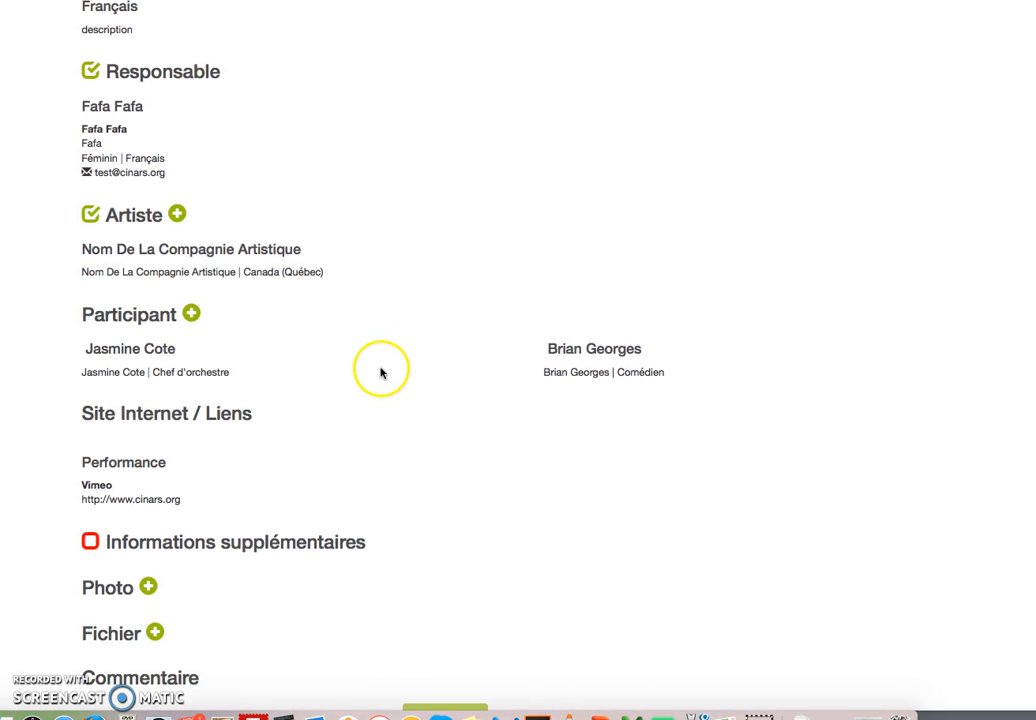
pyautogui.click(340, 542)
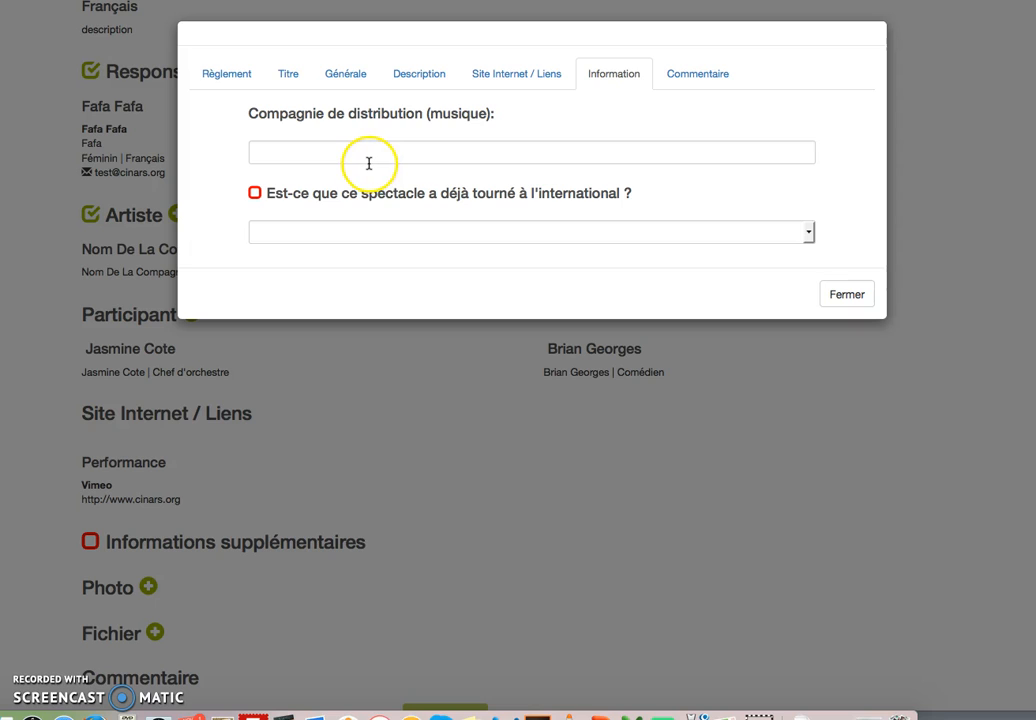
pyautogui.click(370, 230)
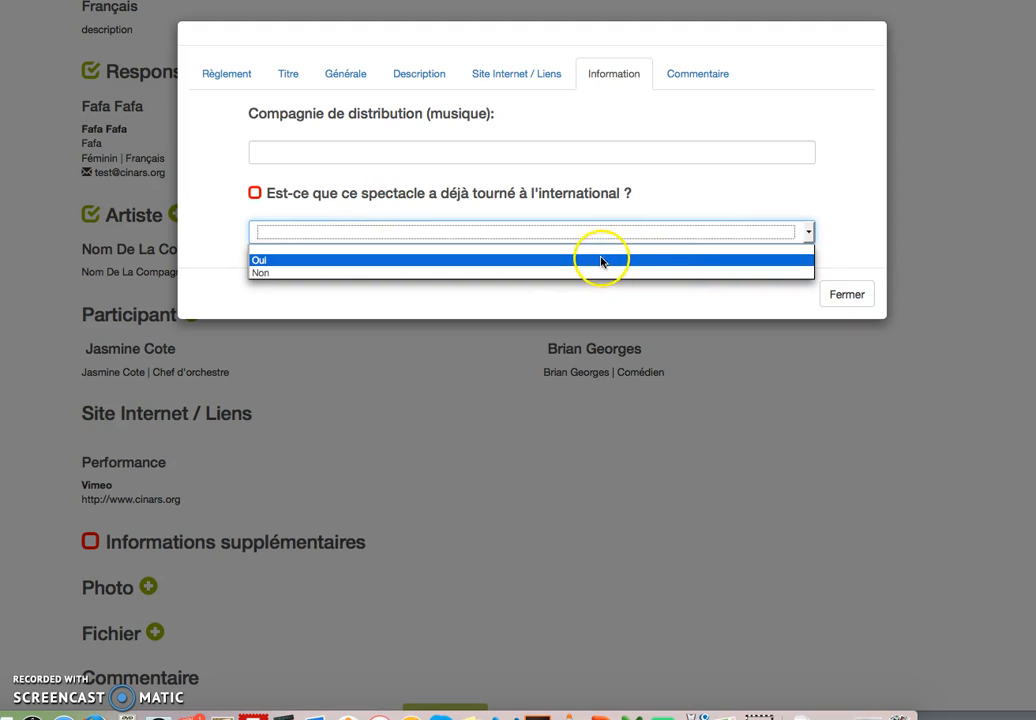
pyautogui.click(600, 260)
pyautogui.click(386, 151)
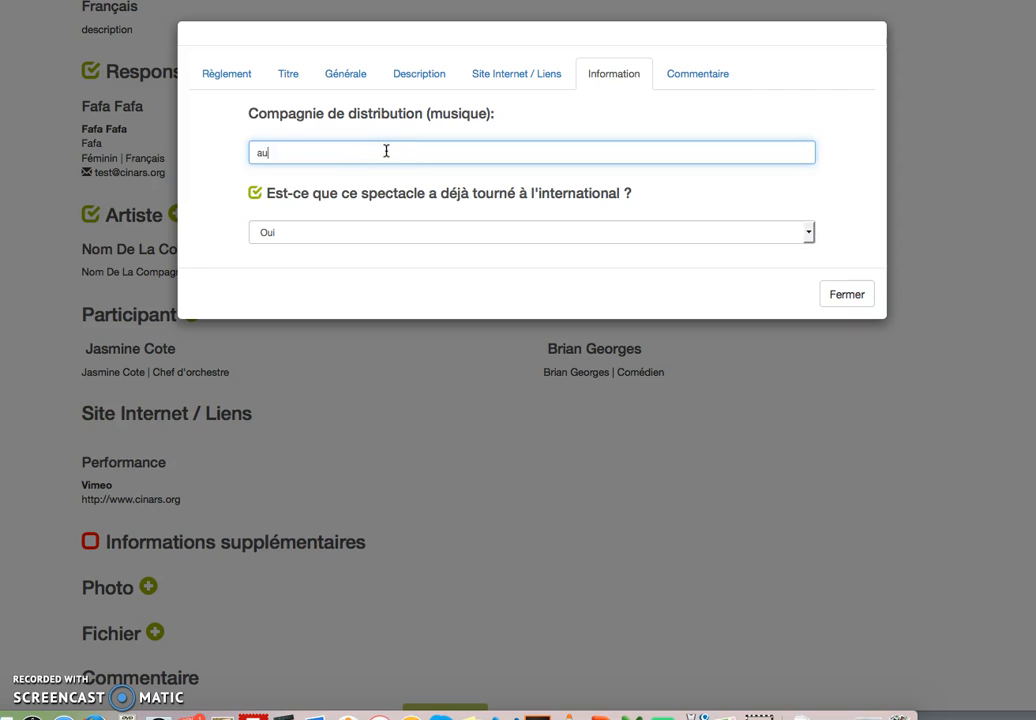
pyautogui.write('aucune')
pyautogui.click(845, 294)
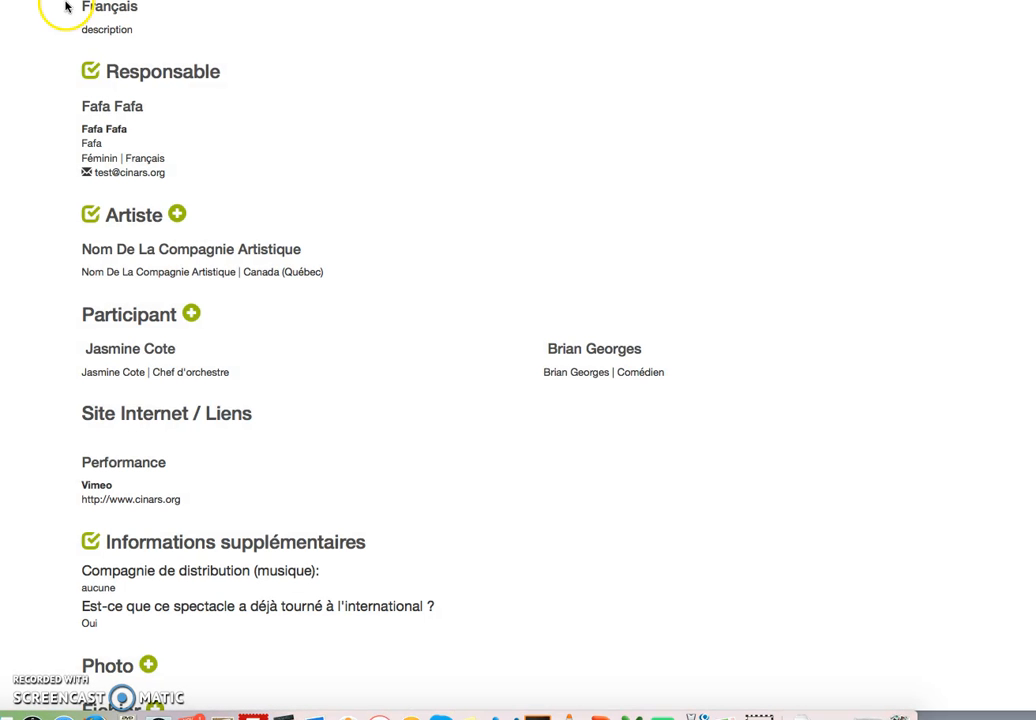
# - Add logo_CINARS_rouge.jpg as a photo of the show with a photo credit and save it
pyautogui.scroll(-2, 190, 190)
pyautogui.scroll(-3, 176, 474)
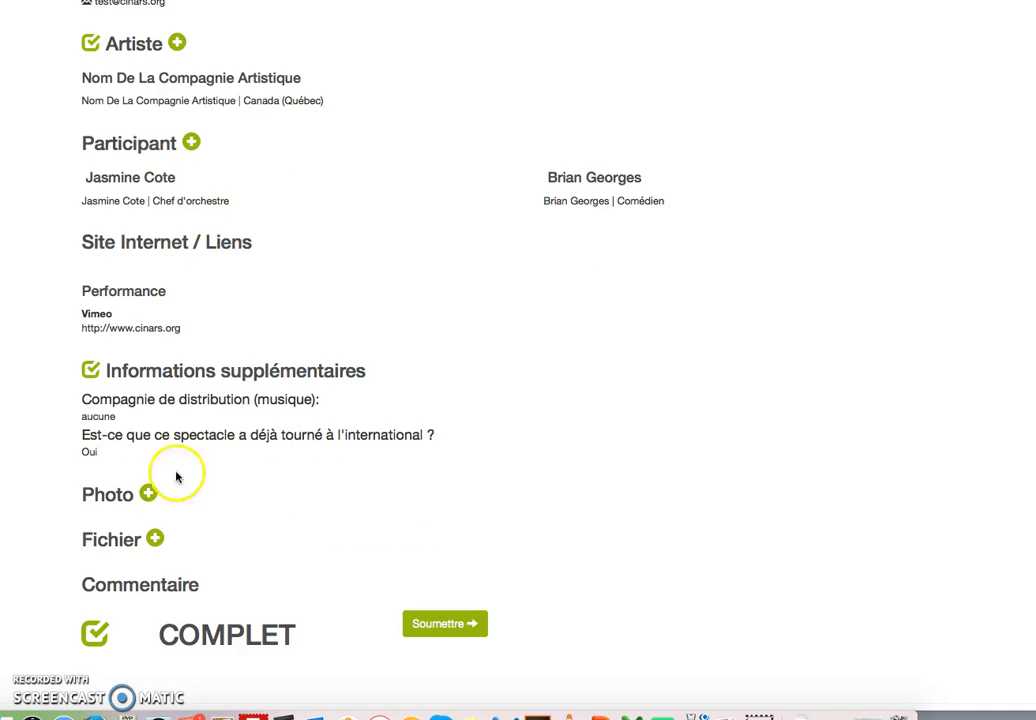
pyautogui.click(148, 493)
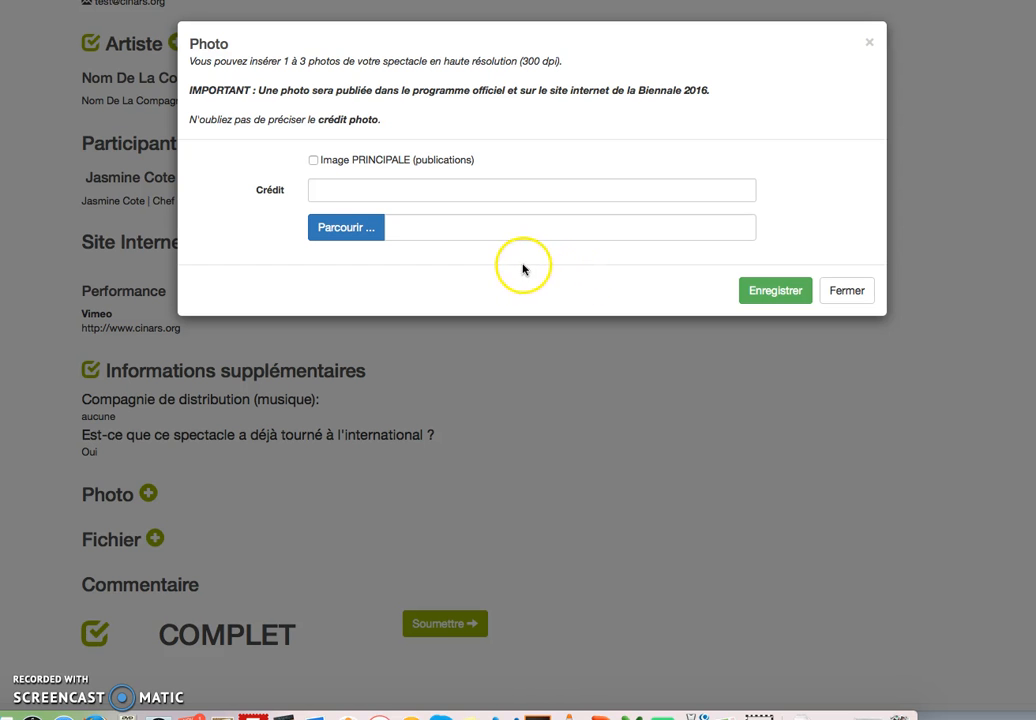
pyautogui.click(370, 192)
pyautogui.click(365, 230)
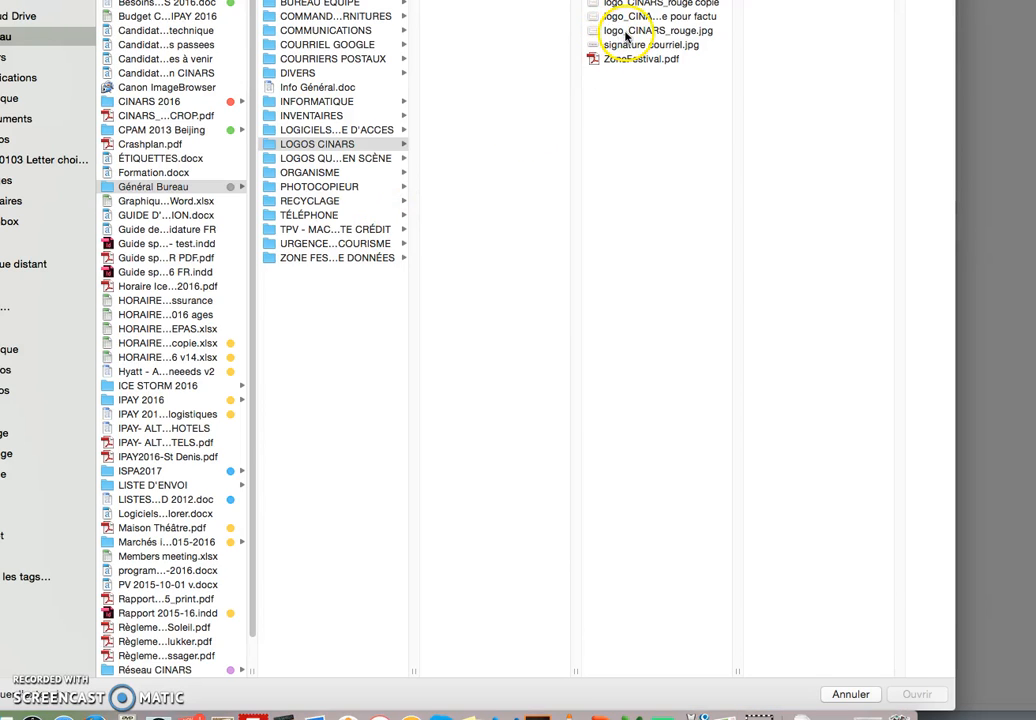
pyautogui.click(620, 30)
pyautogui.click(906, 693)
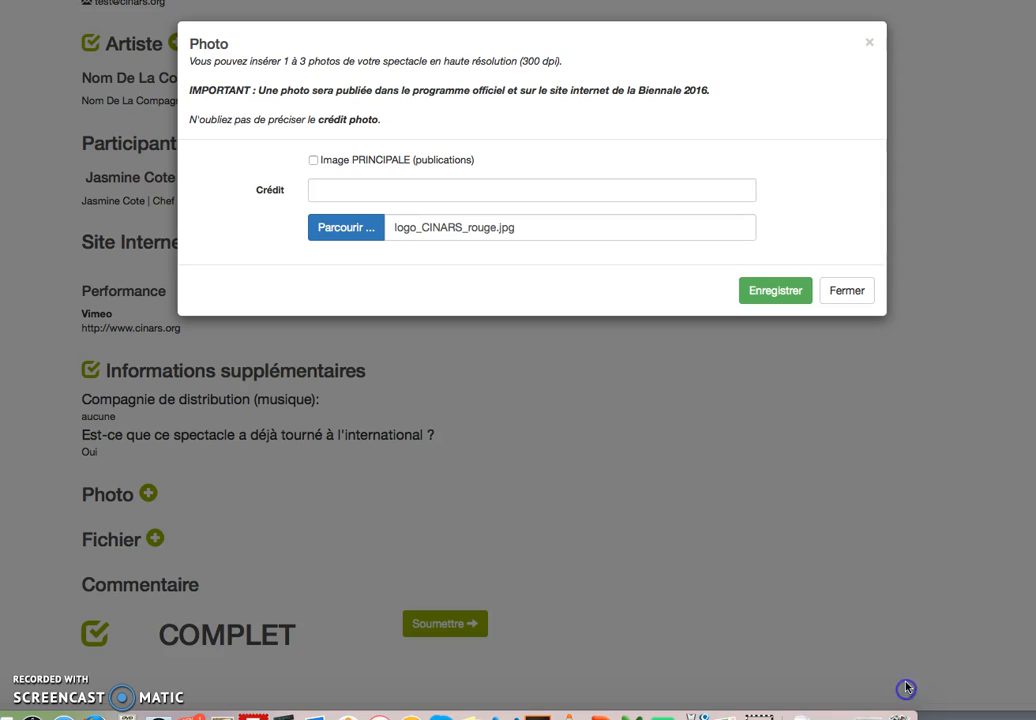
pyautogui.click(388, 190)
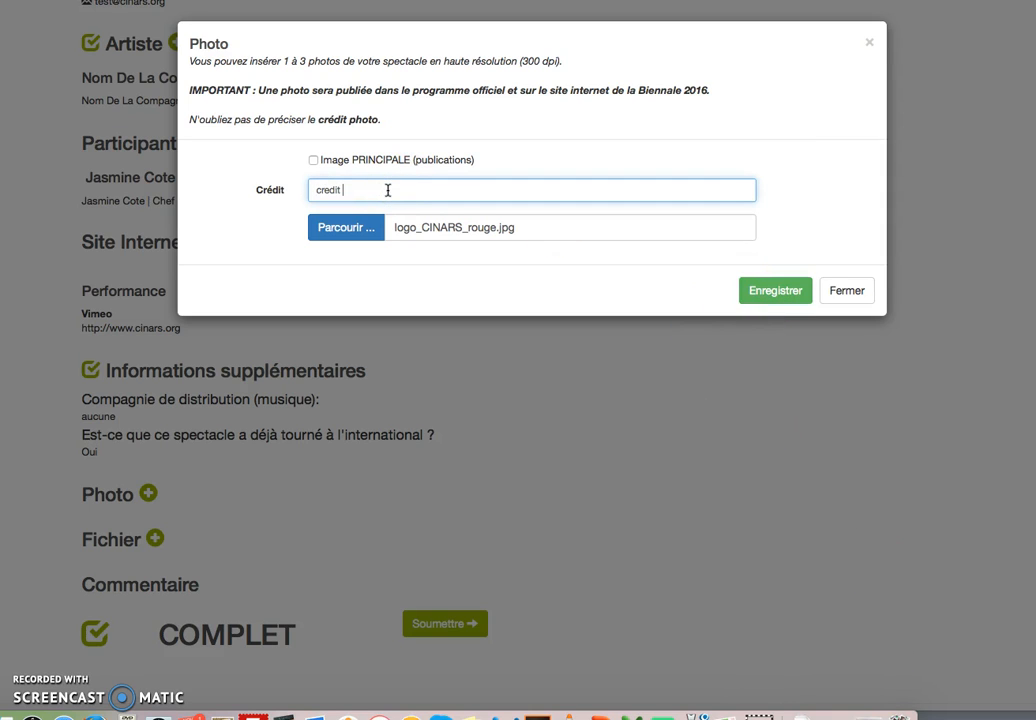
pyautogui.click(790, 291)
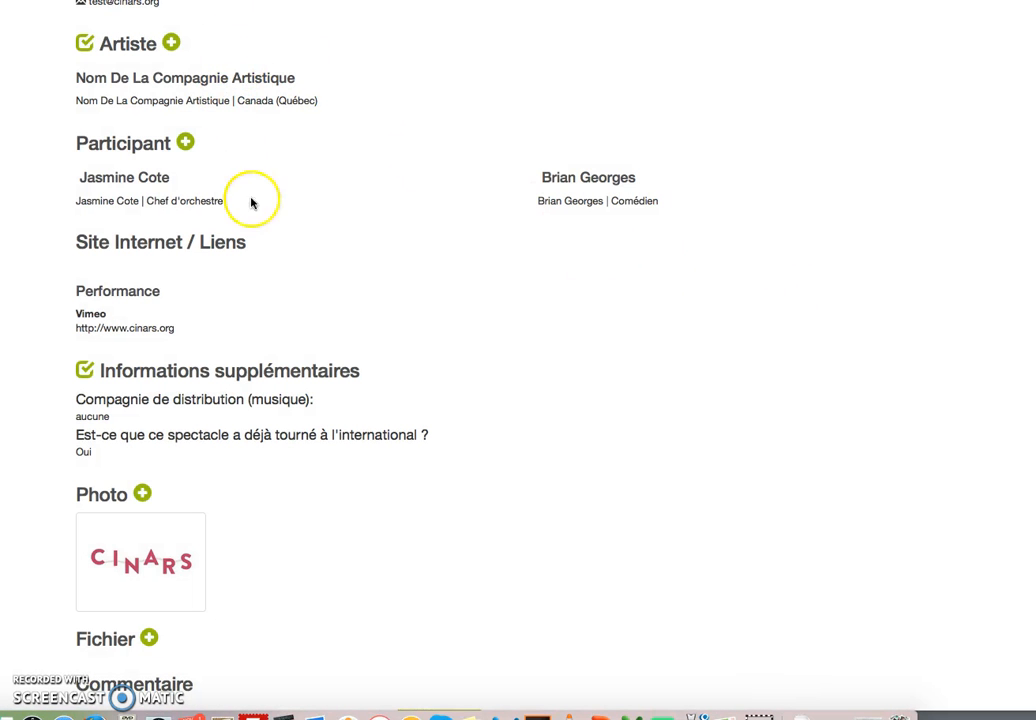
# - Upload and save Candidature Itinéraire tournées passees.docx under Fichier with the type Lettre de motivation de l'agent ou du représentant
pyautogui.scroll(-3, 287, 139)
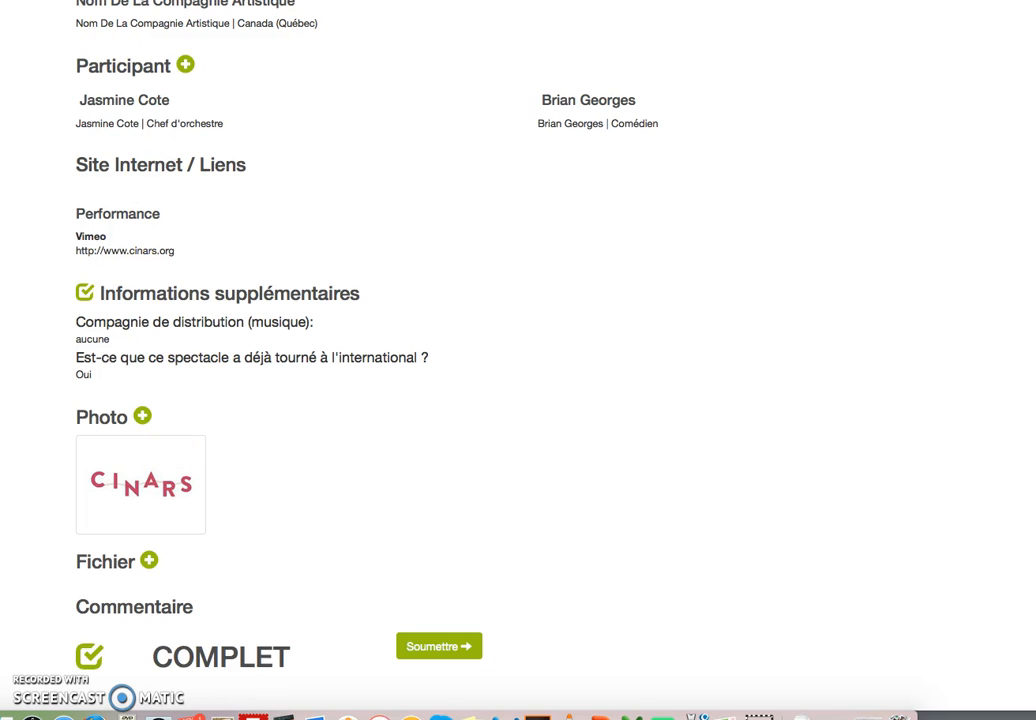
pyautogui.scroll(-3, 240, 267)
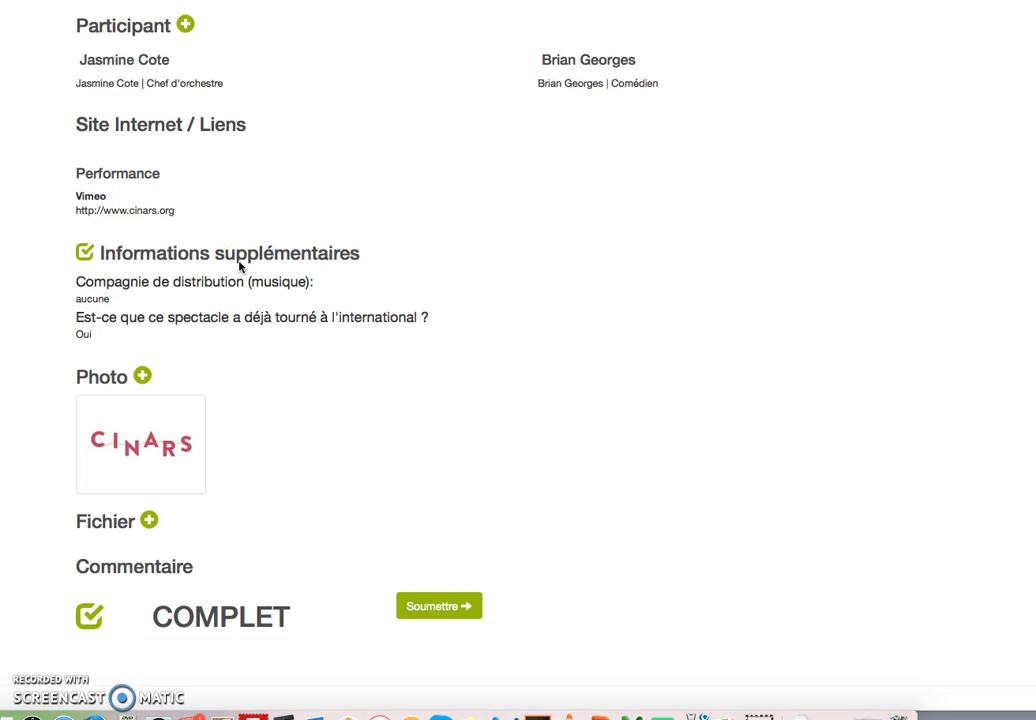
pyautogui.click(148, 466)
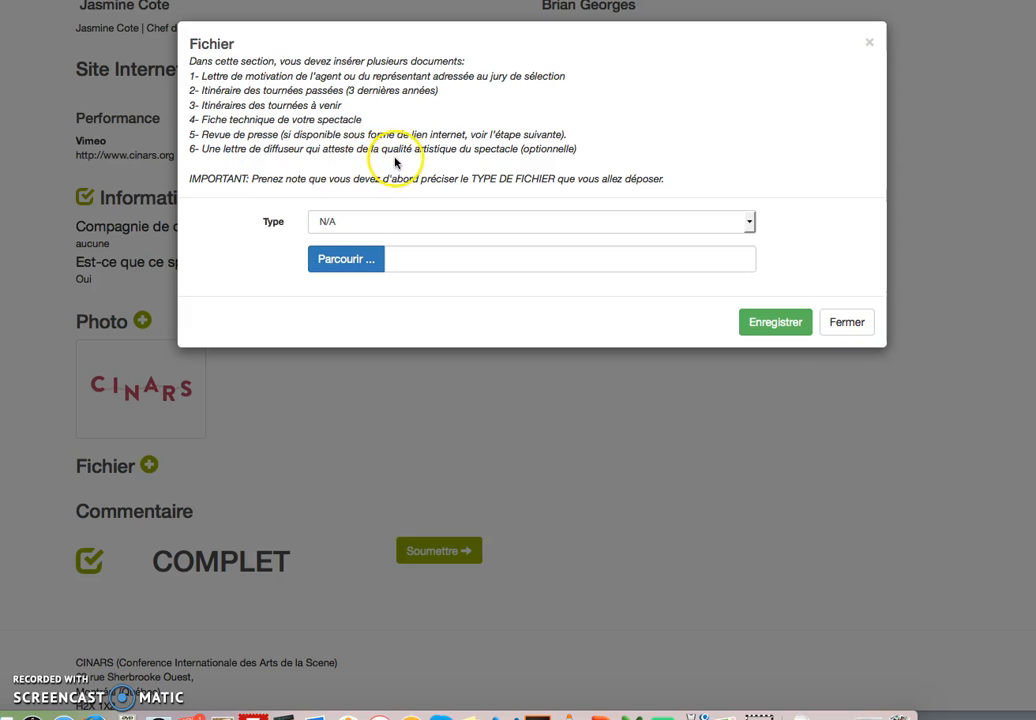
pyautogui.click(436, 222)
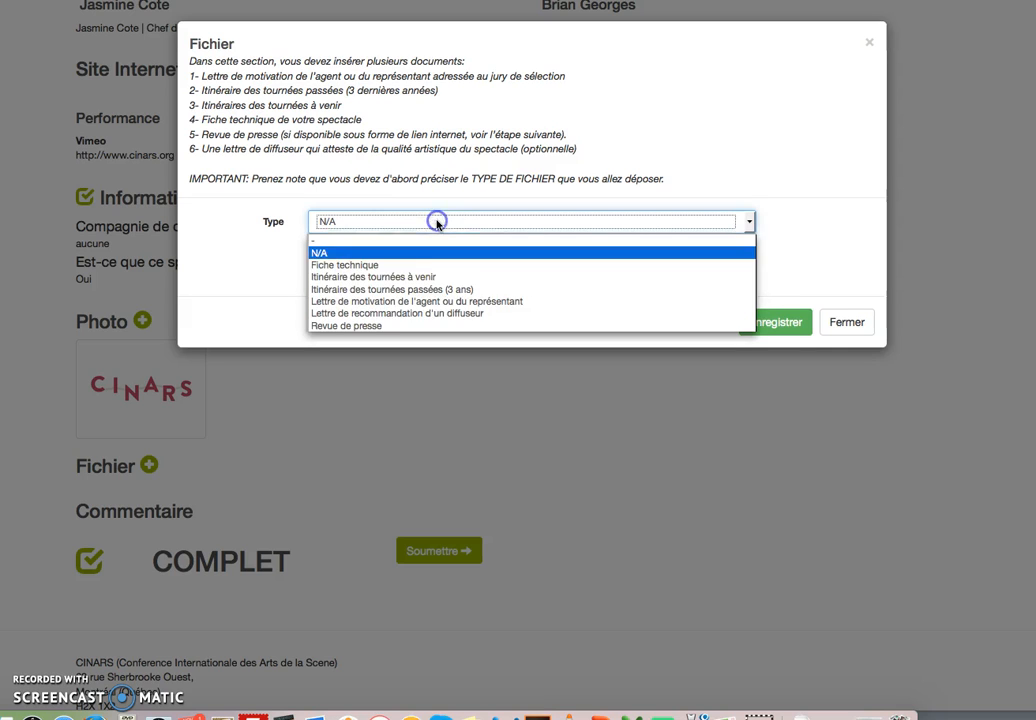
pyautogui.click(400, 301)
pyautogui.click(354, 264)
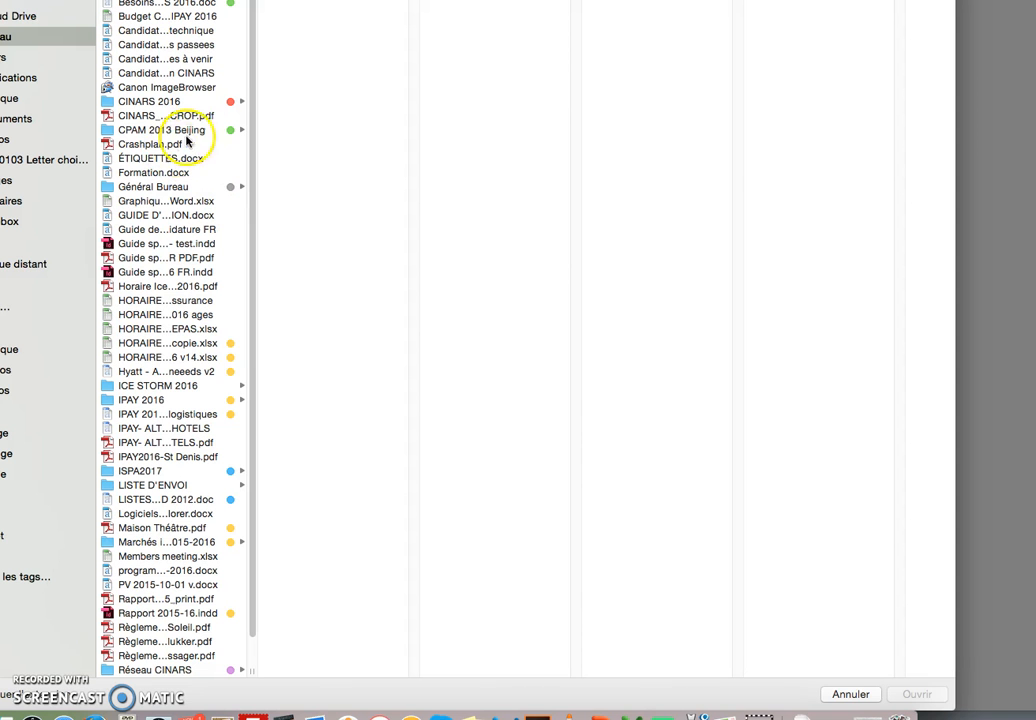
pyautogui.click(185, 44)
pyautogui.click(908, 692)
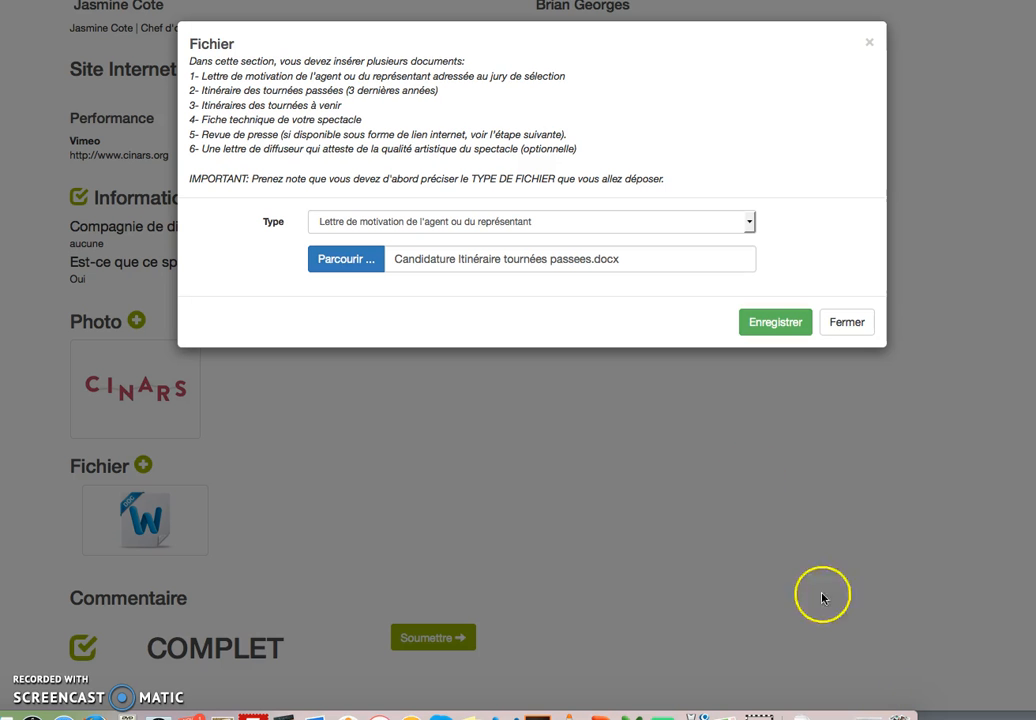
pyautogui.click(772, 319)
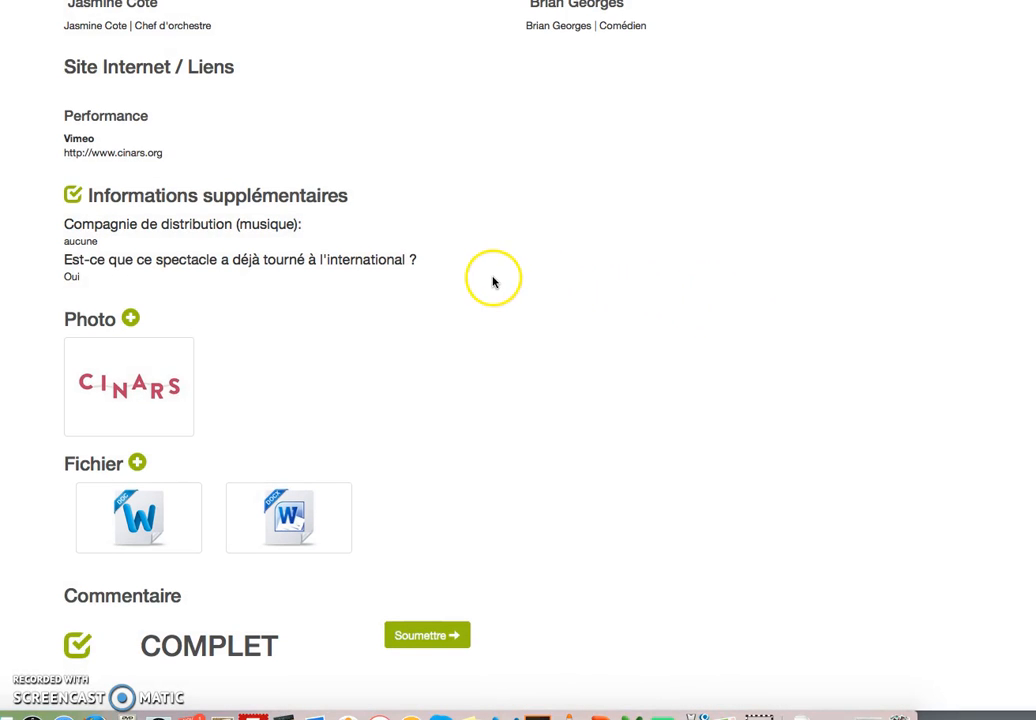
# - View the Commentaire section's comment field and close it without entering a comment
pyautogui.scroll(-4, 490, 282)
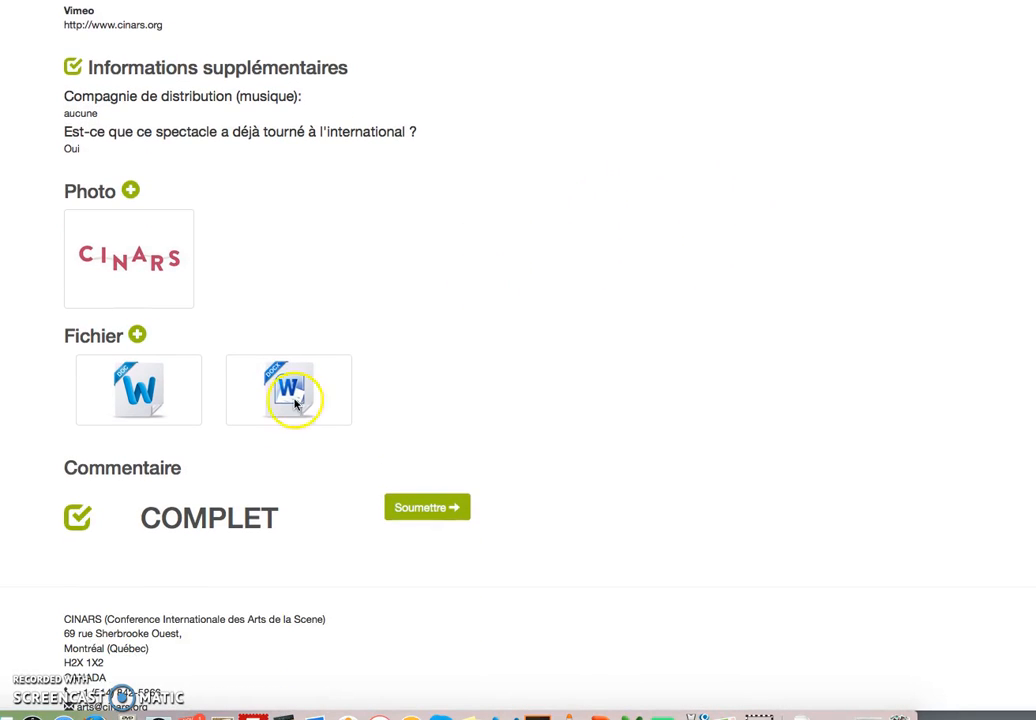
pyautogui.click(155, 474)
pyautogui.click(393, 155)
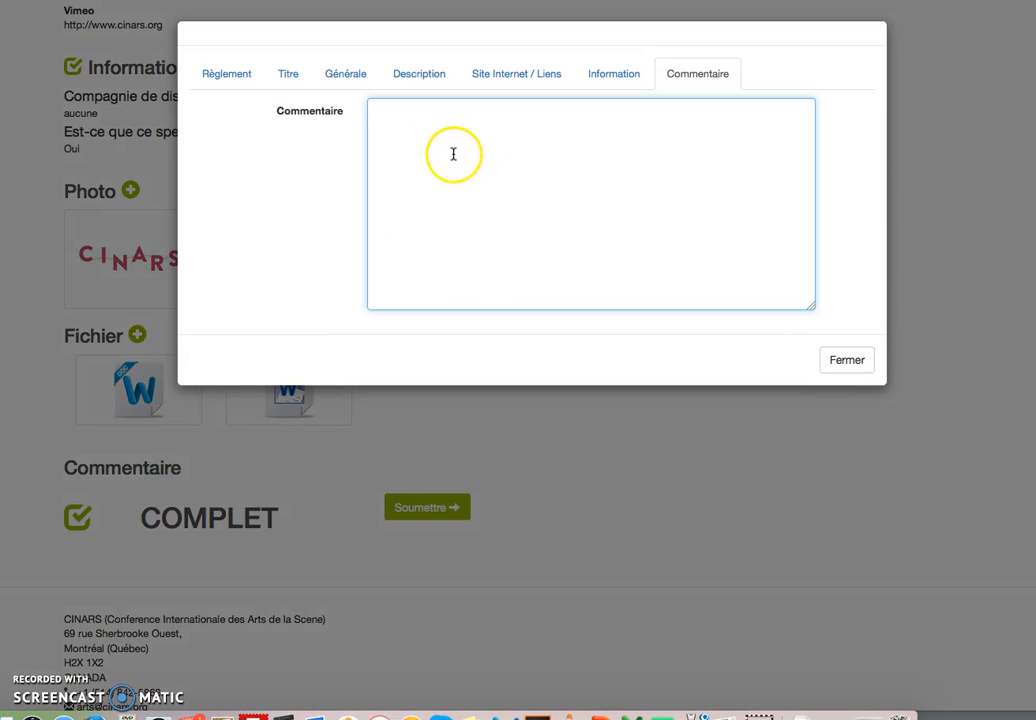
pyautogui.click(849, 362)
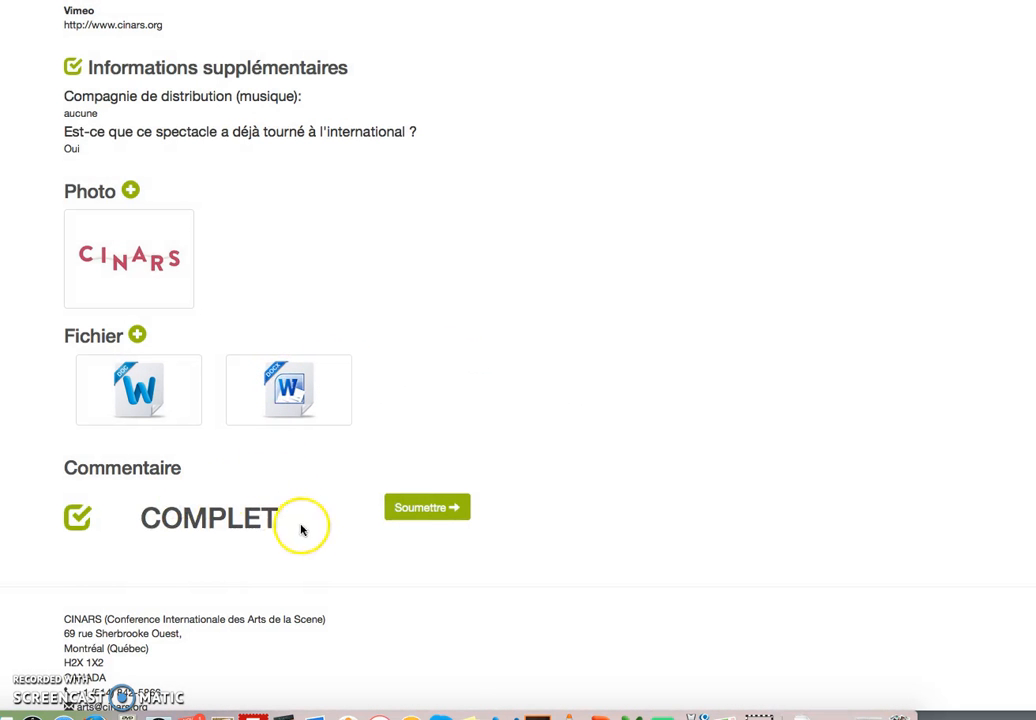
# - Submit the completed application and choose to pay the processing fee by cheque
pyautogui.click(435, 511)
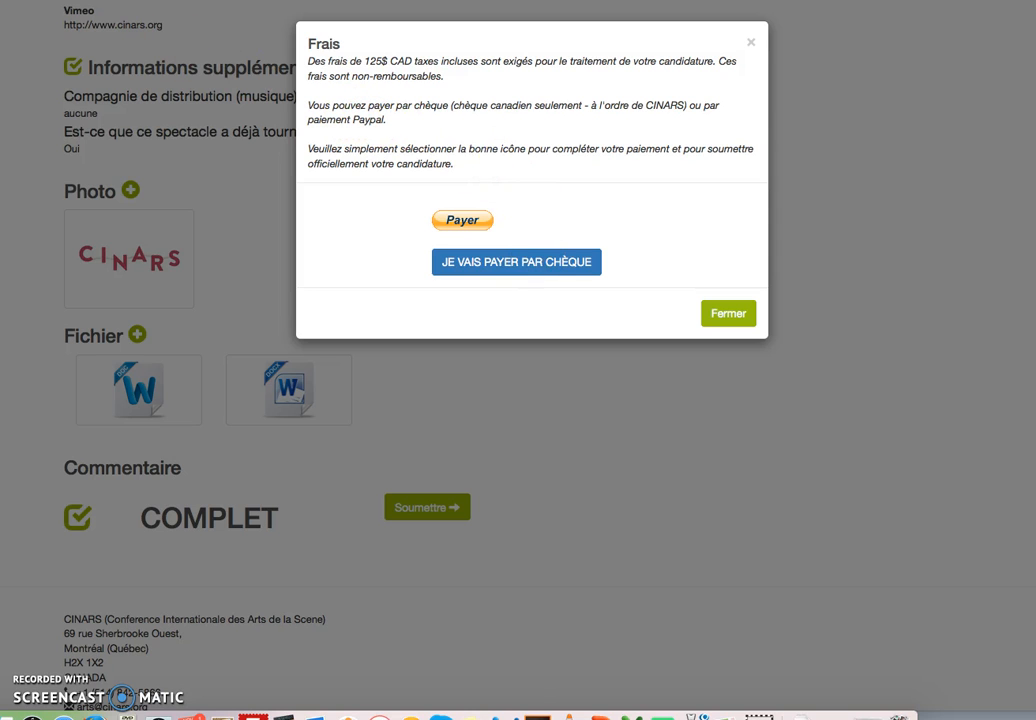
pyautogui.click(472, 266)
pyautogui.click(690, 290)
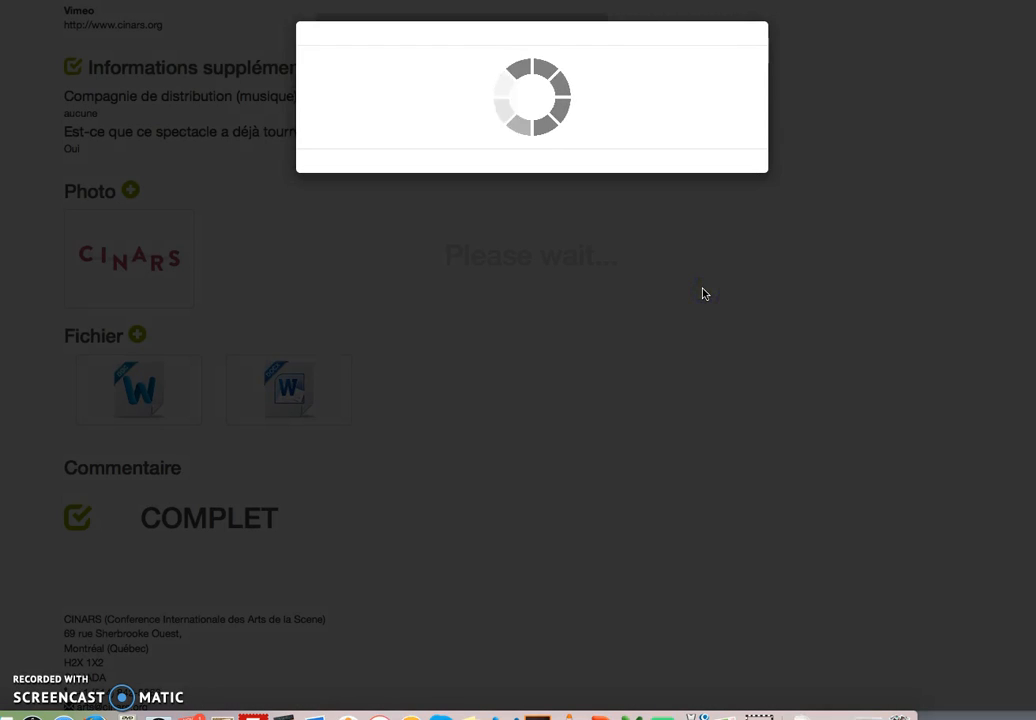